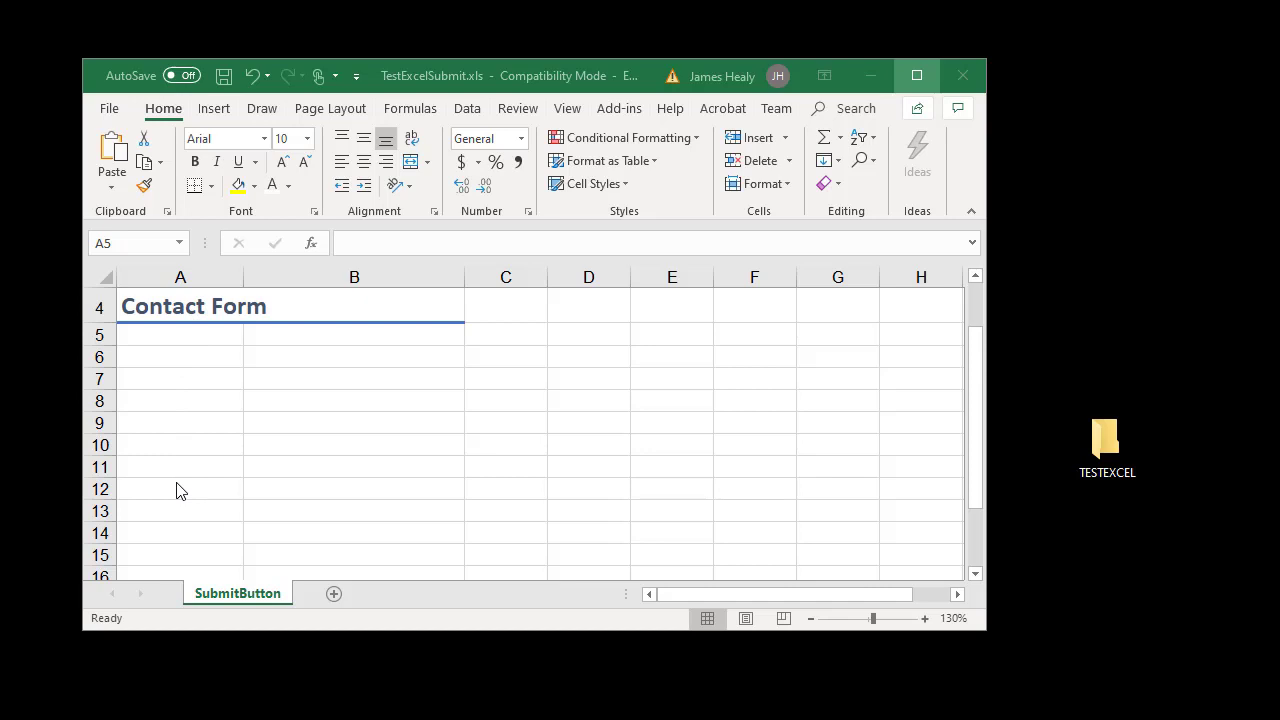
Set the font color of cells A5:A12 to Automatic.
drag(186, 334, 171, 491)
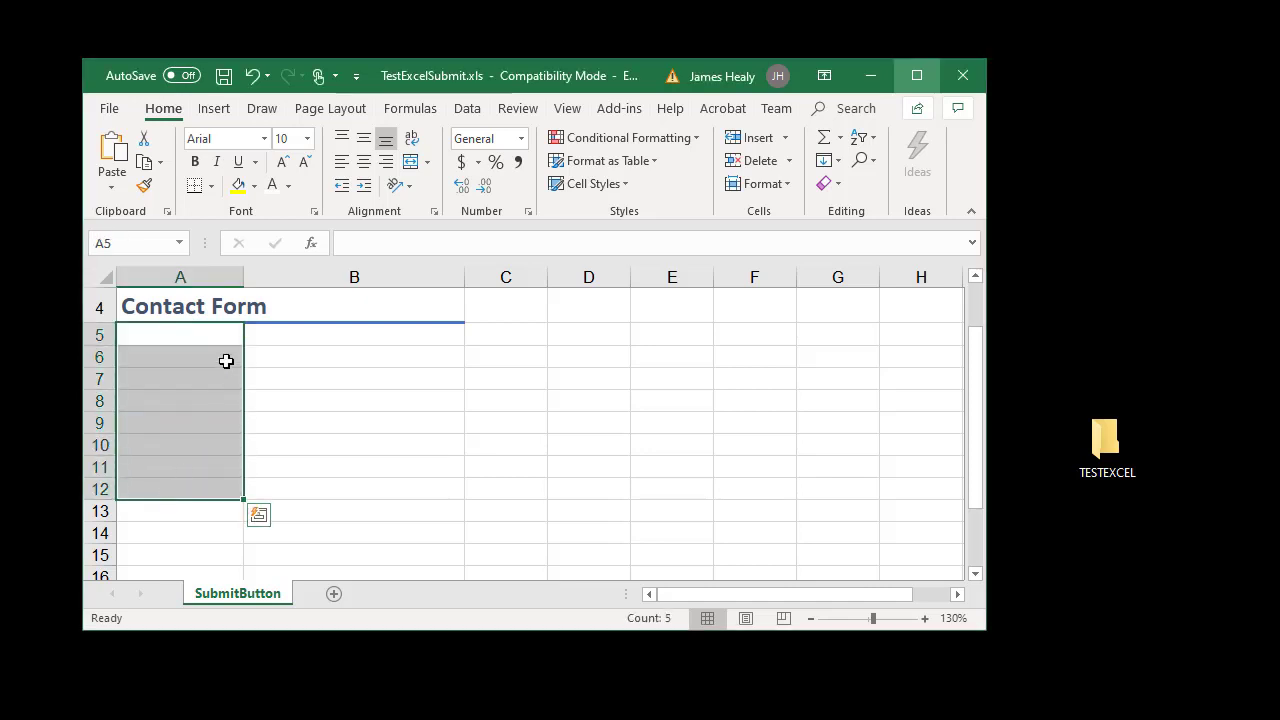
click(288, 186)
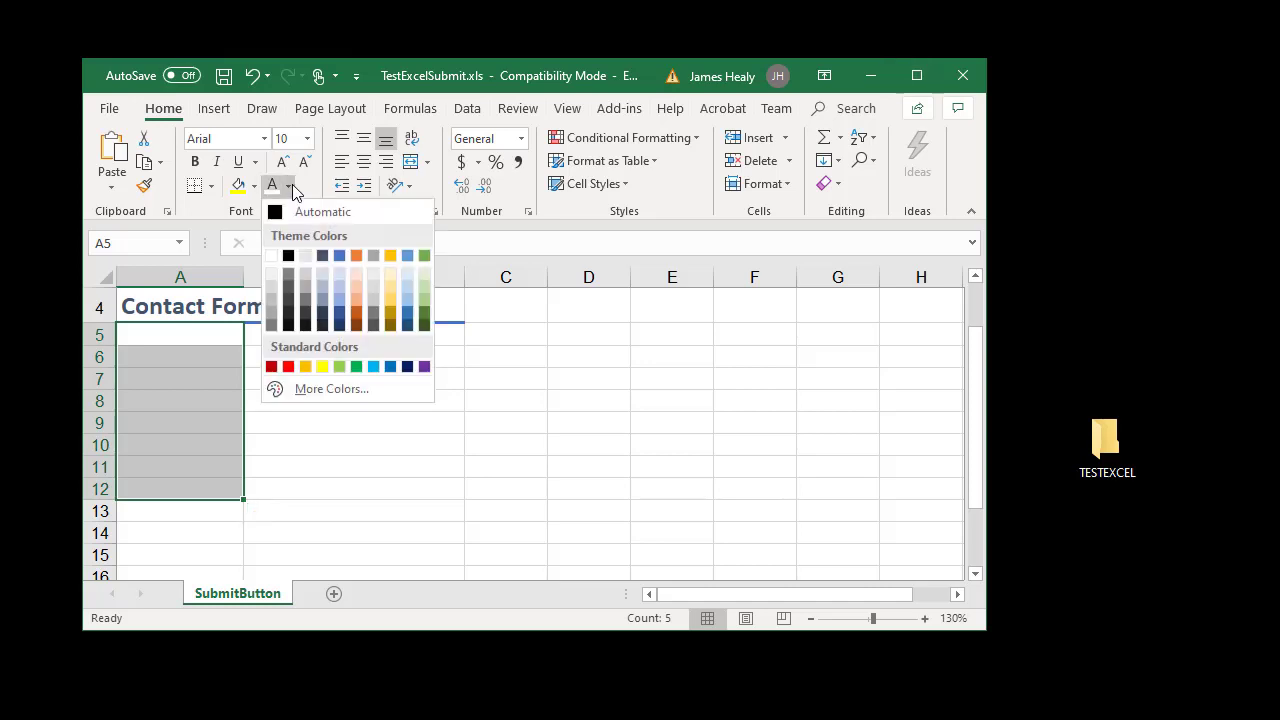
click(296, 213)
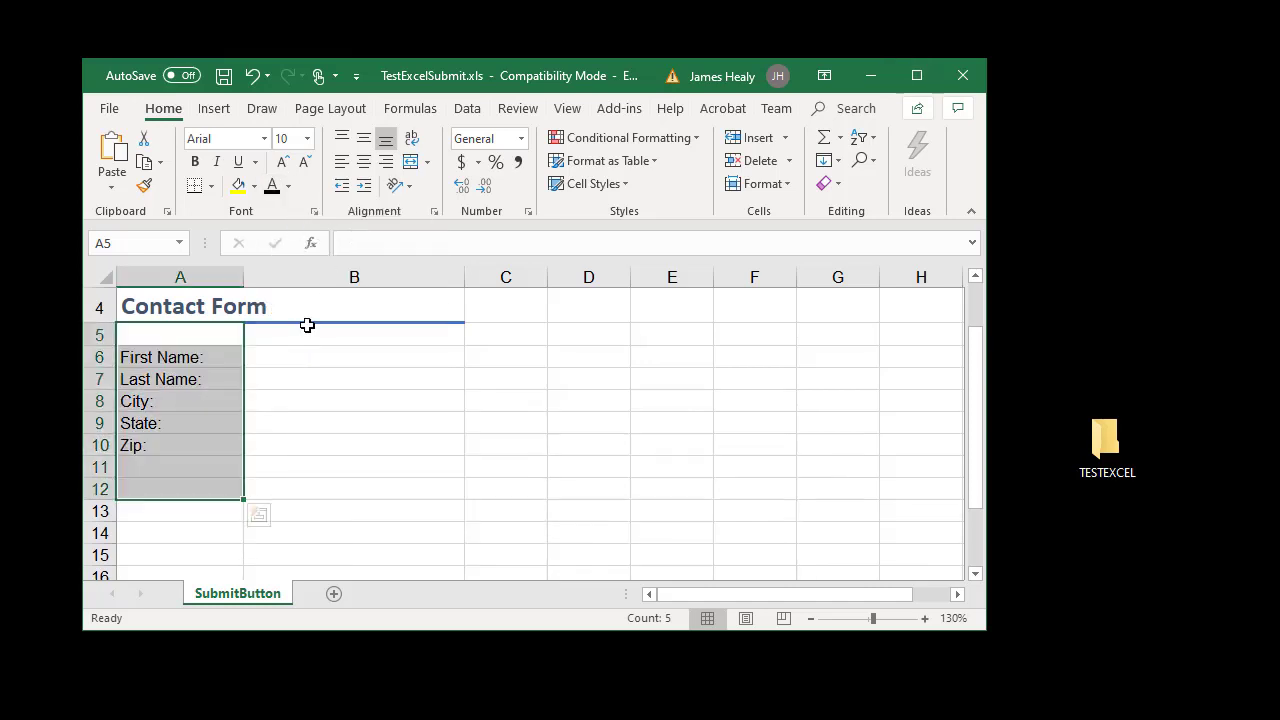
click(171, 473)
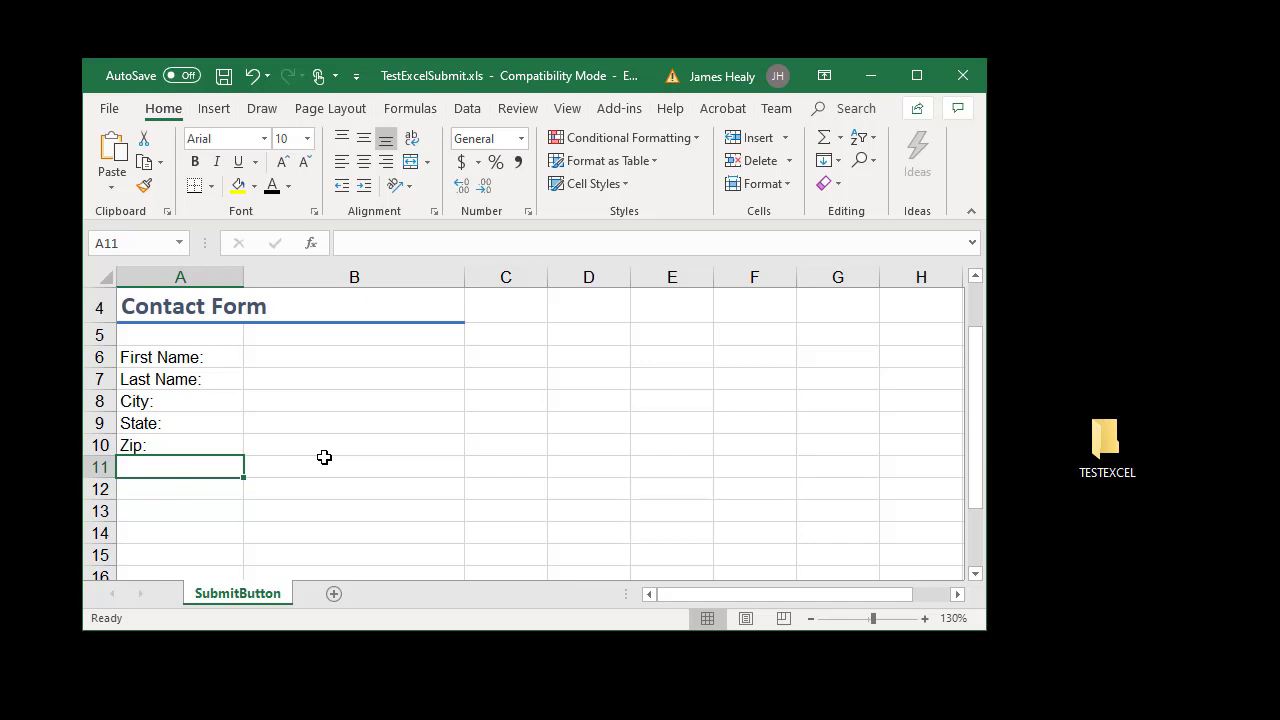
Check the defined names of the entry cells beside the First Name, Last Name, City and State labels.
click(331, 357)
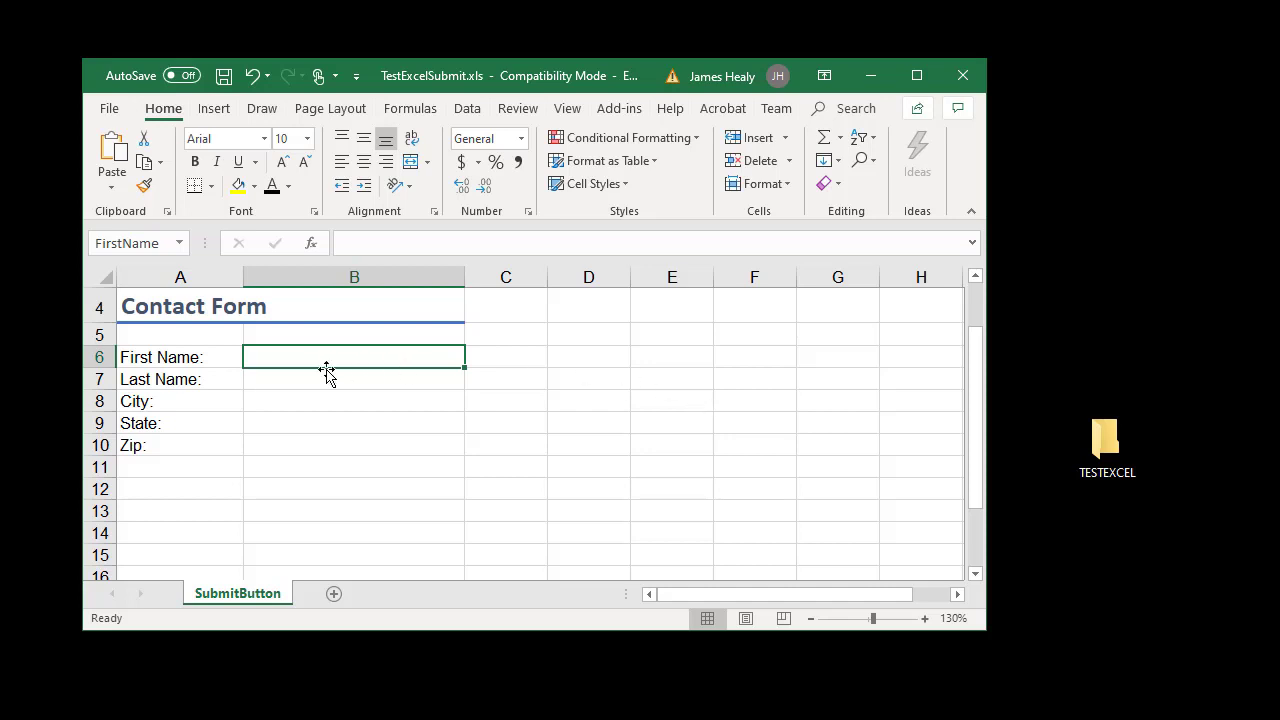
click(370, 384)
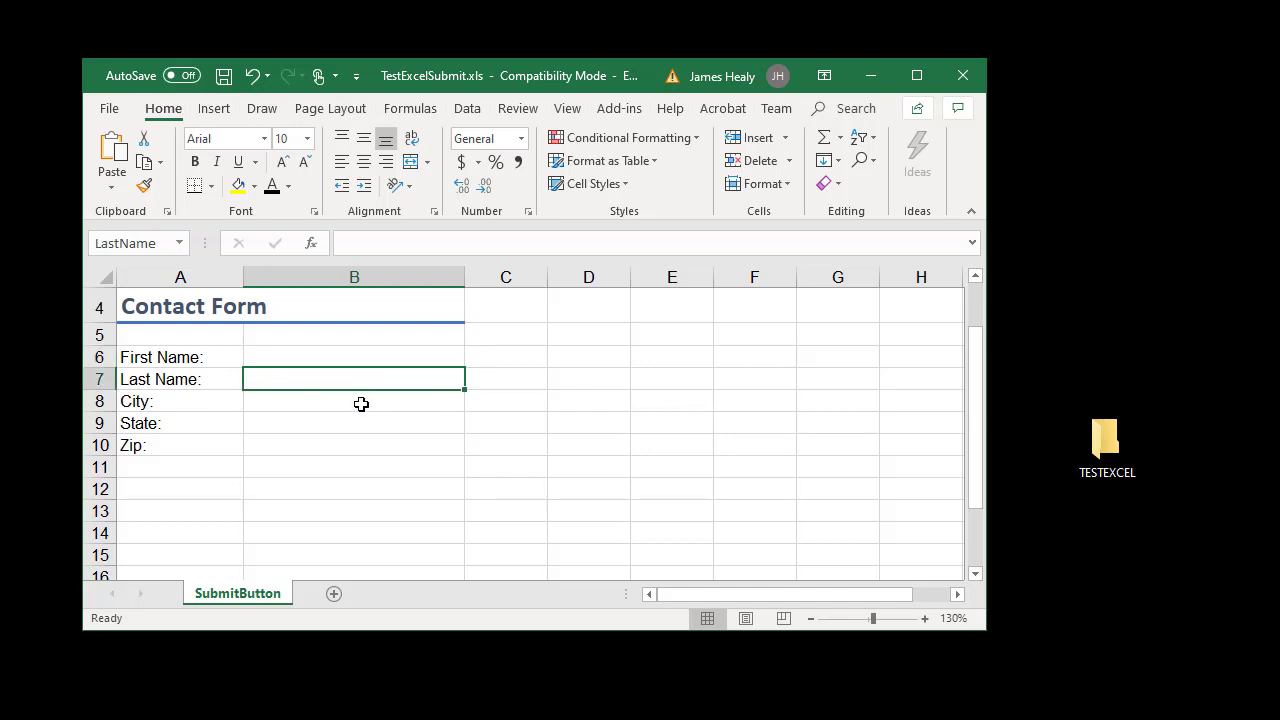
click(361, 404)
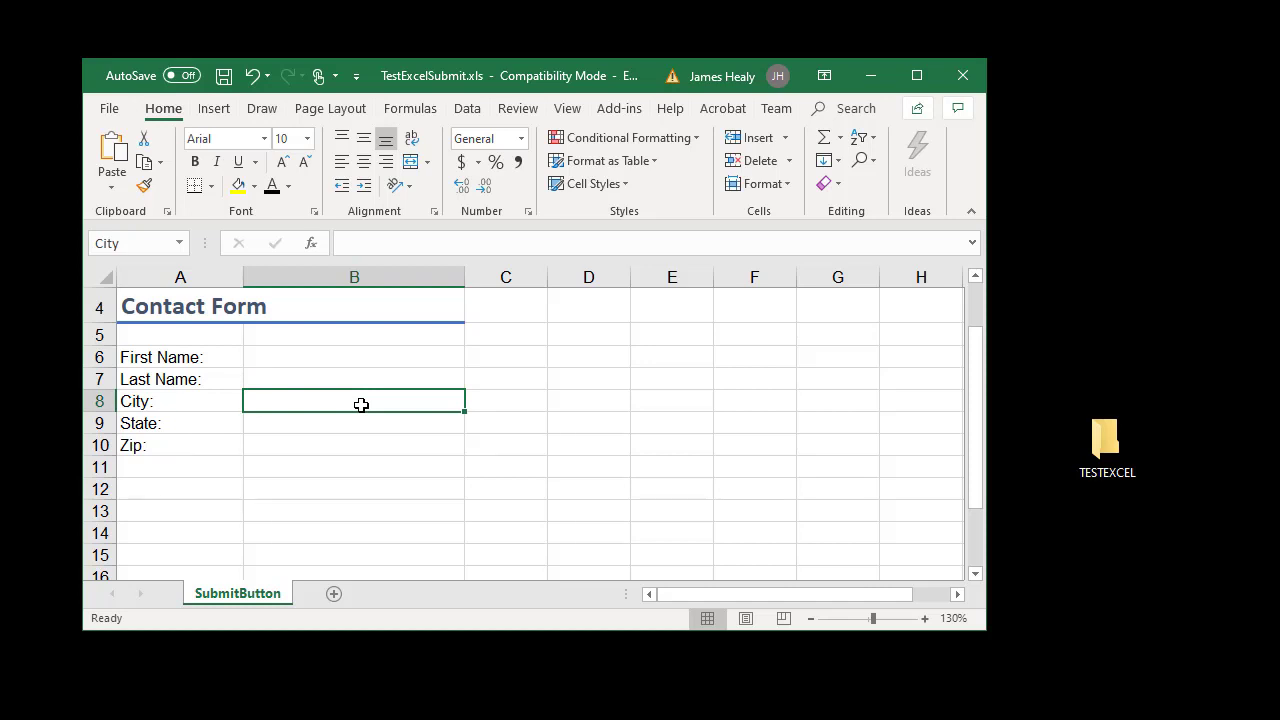
click(380, 364)
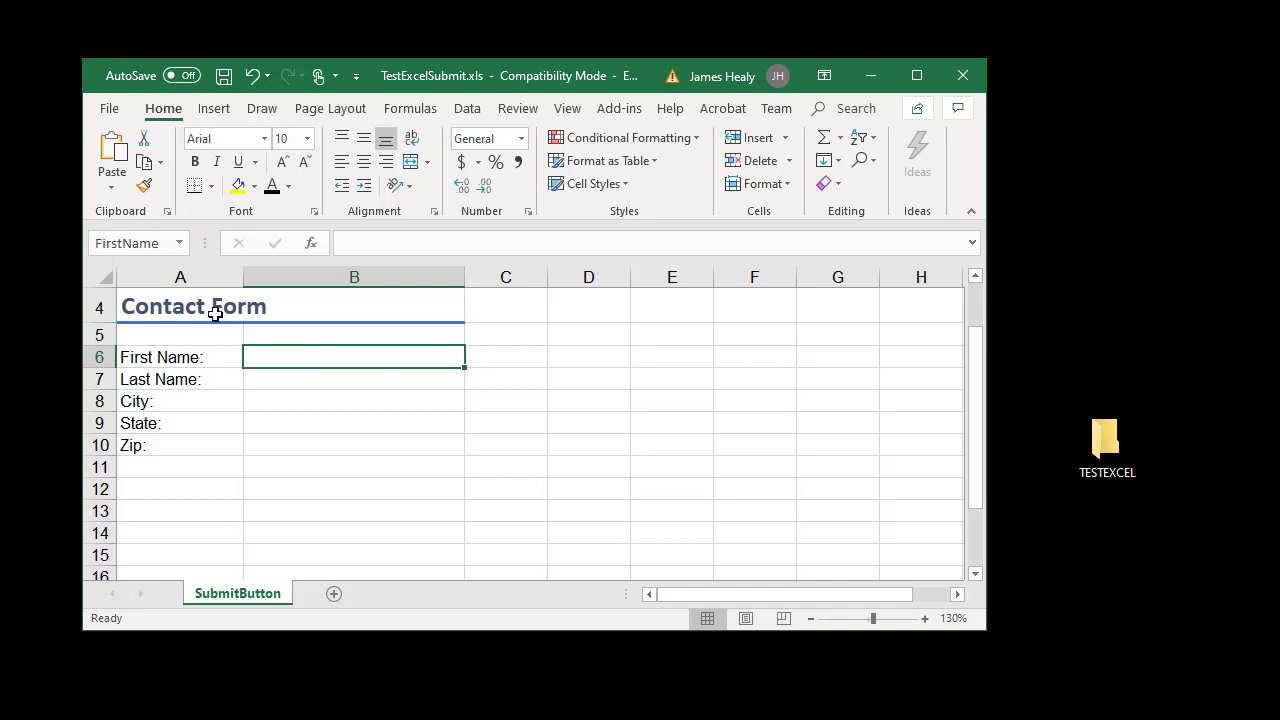
click(271, 375)
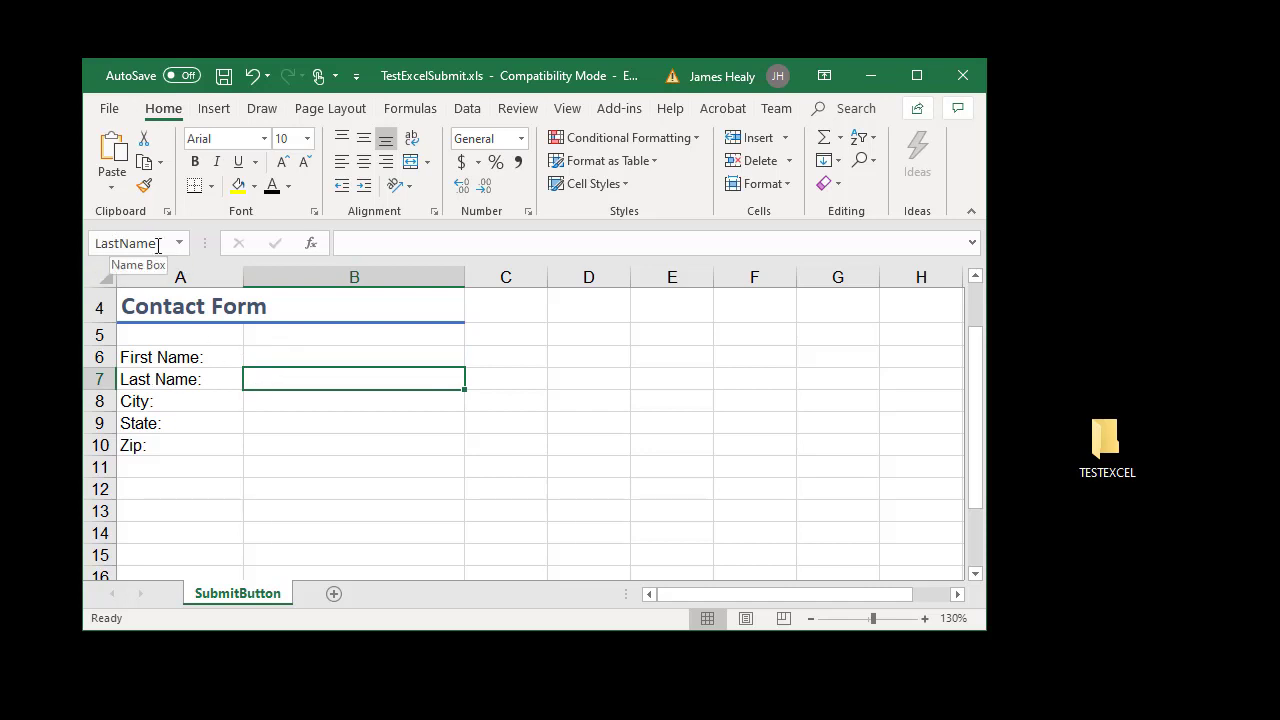
click(265, 403)
click(268, 424)
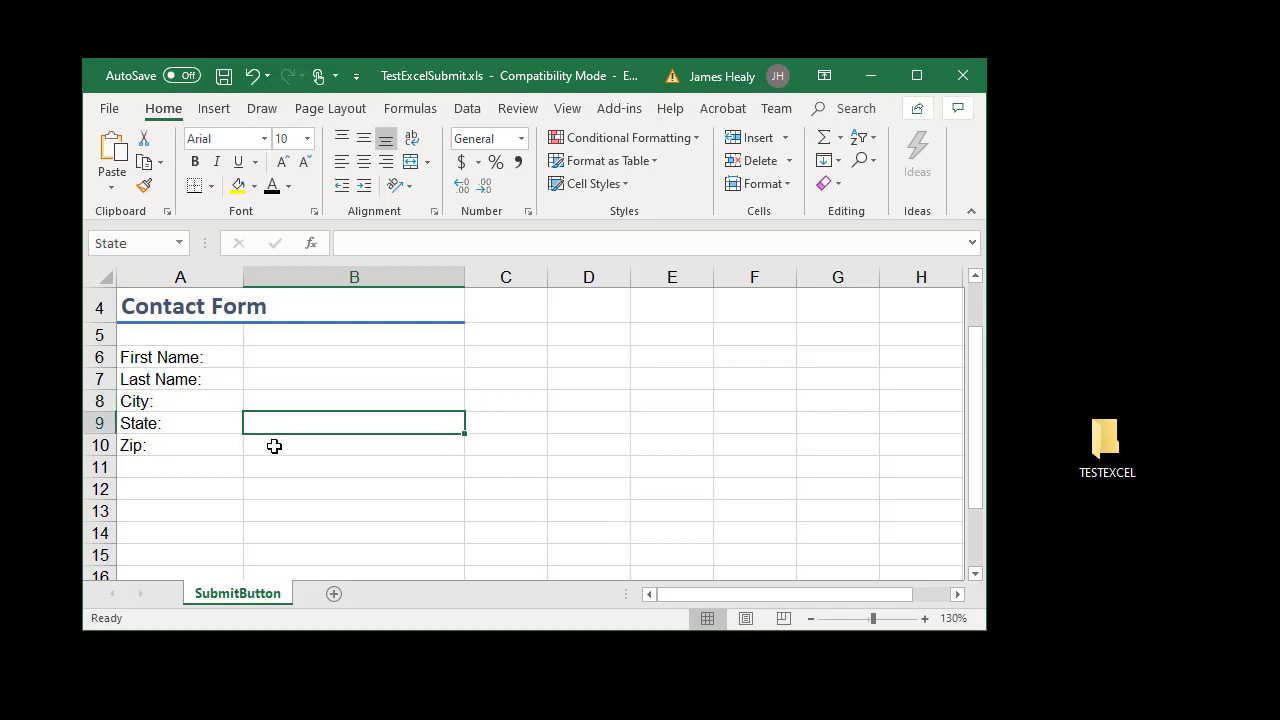
Name cell B10, beside the Zip label, as Zip.
click(274, 446)
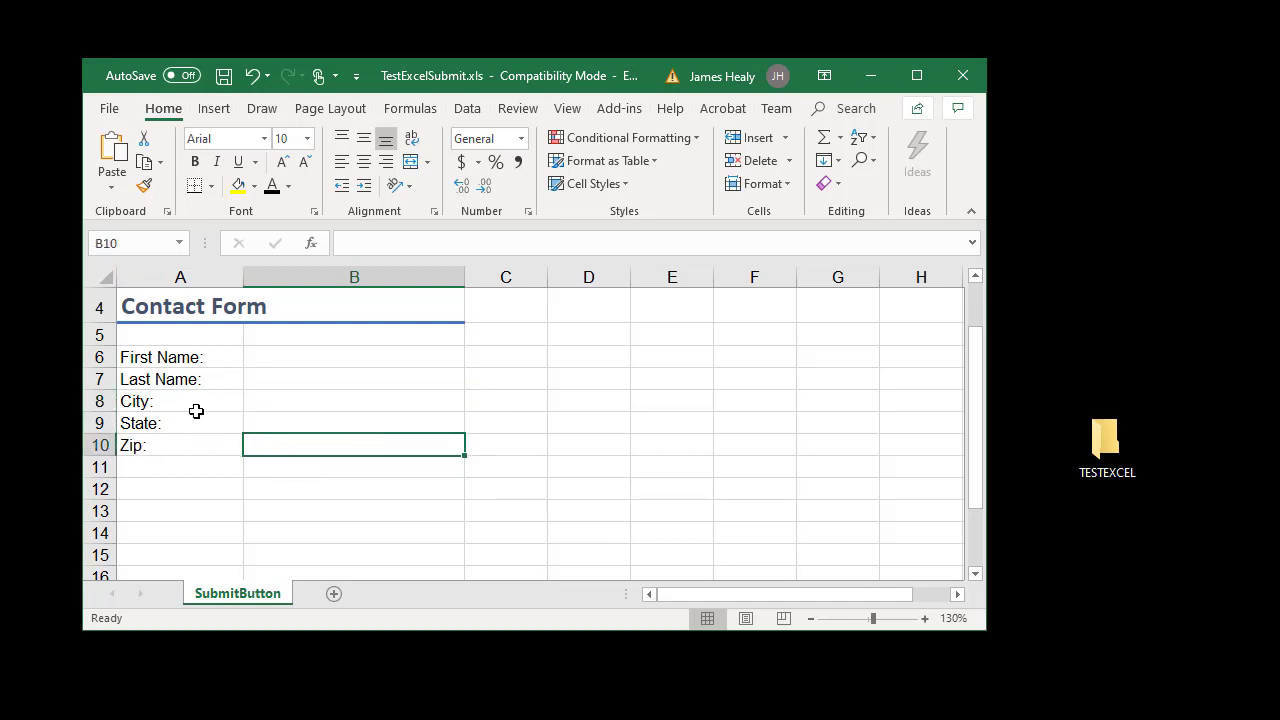
click(126, 243)
text(Zip)
key(Return)
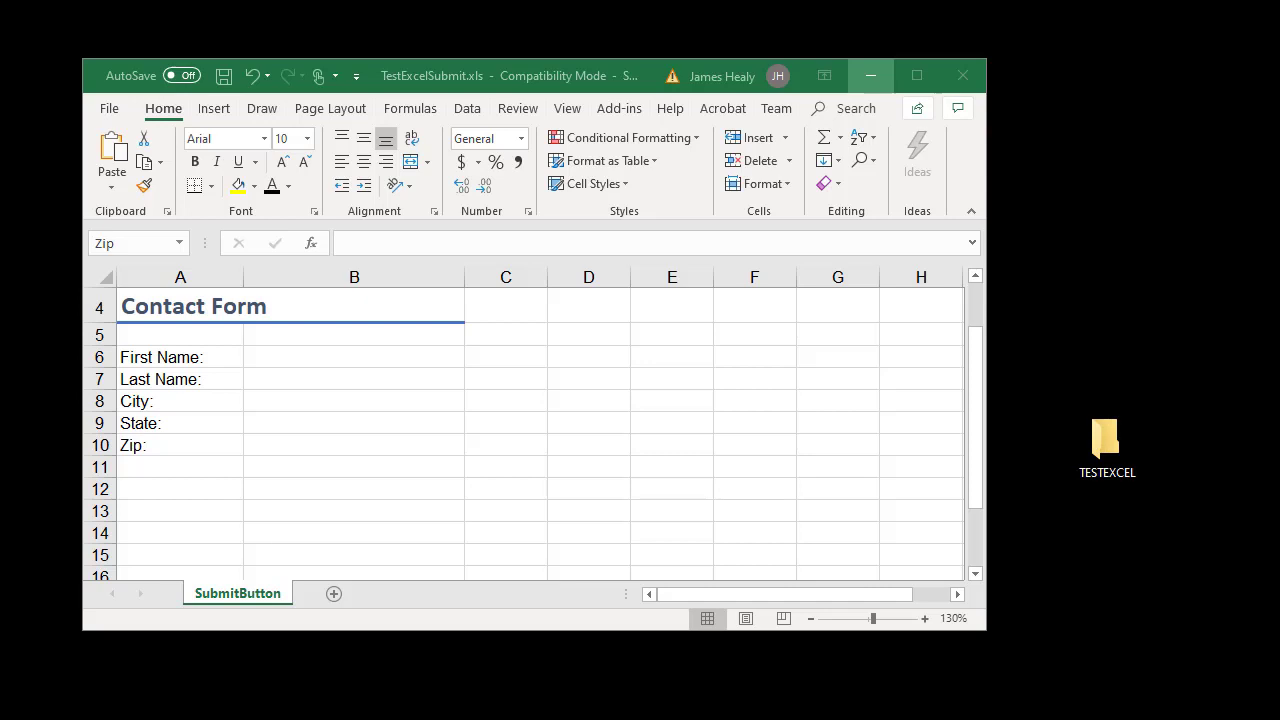
Move the Submit button from rows 1–2 of column A into column B, beside the Contact Form heading.
drag(1279, 200, 853, 160)
click(975, 413)
drag(971, 386, 975, 350)
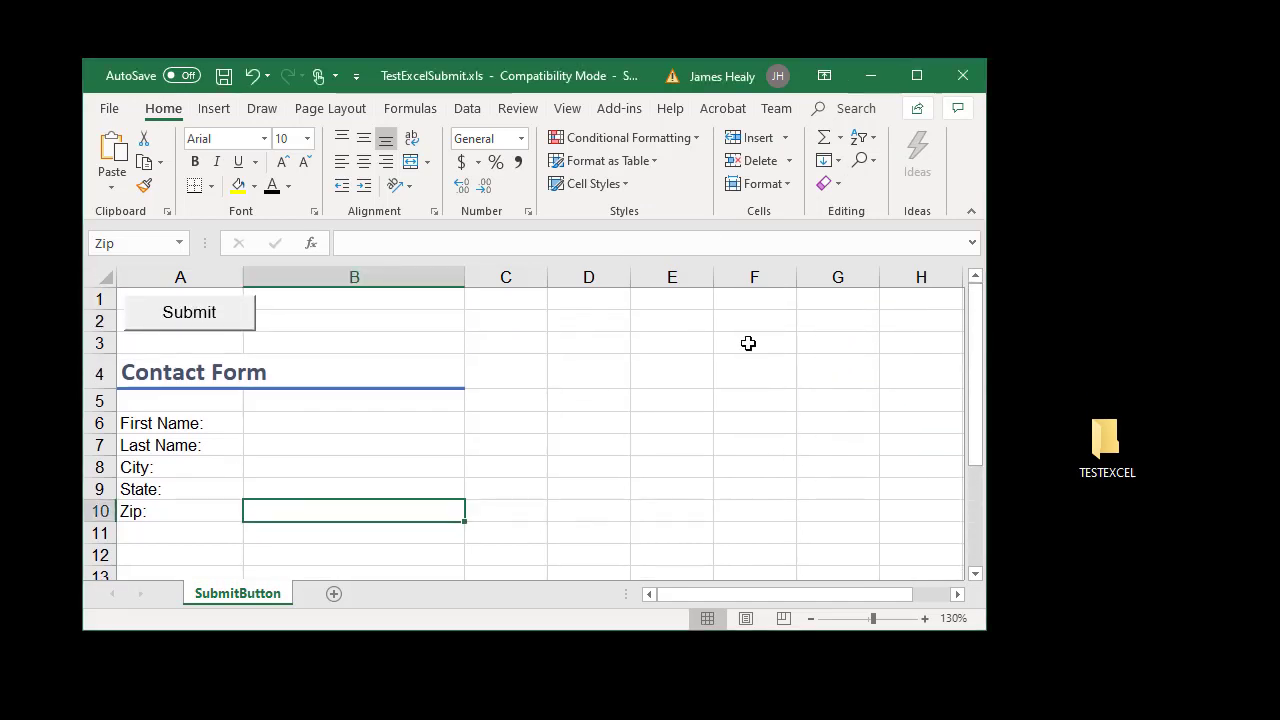
right_click(220, 320)
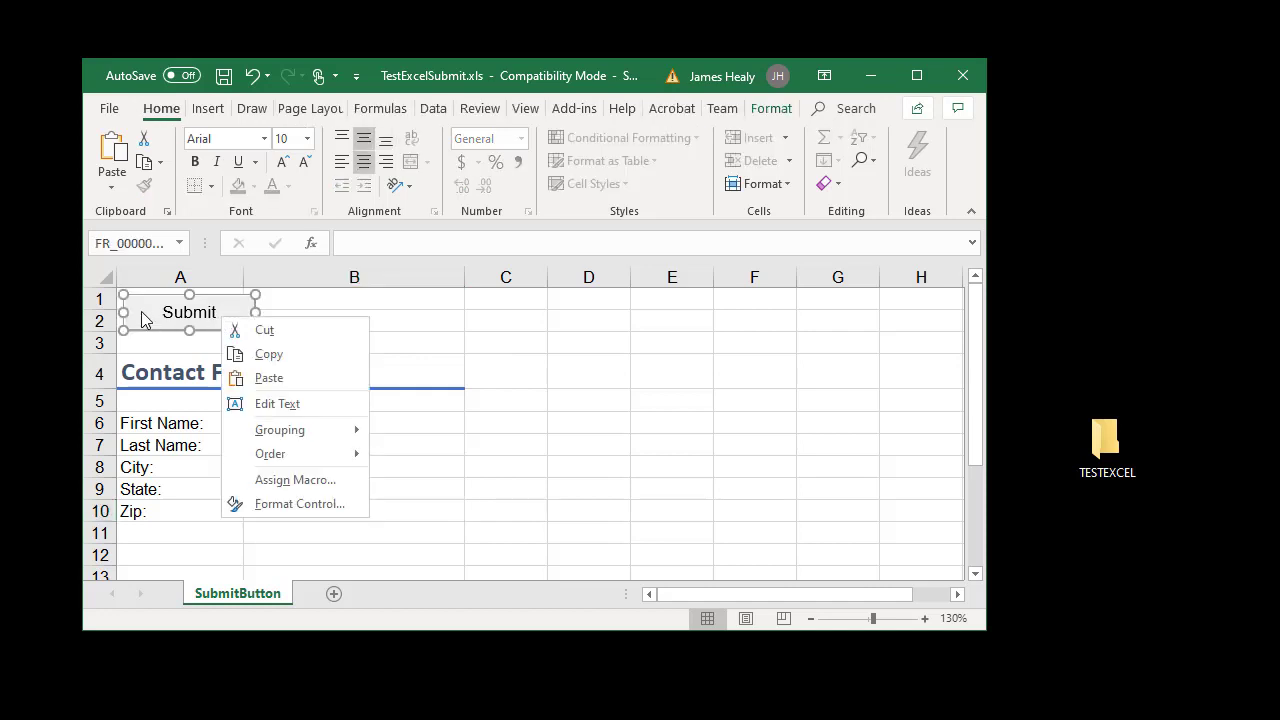
click(143, 312)
drag(223, 331, 414, 371)
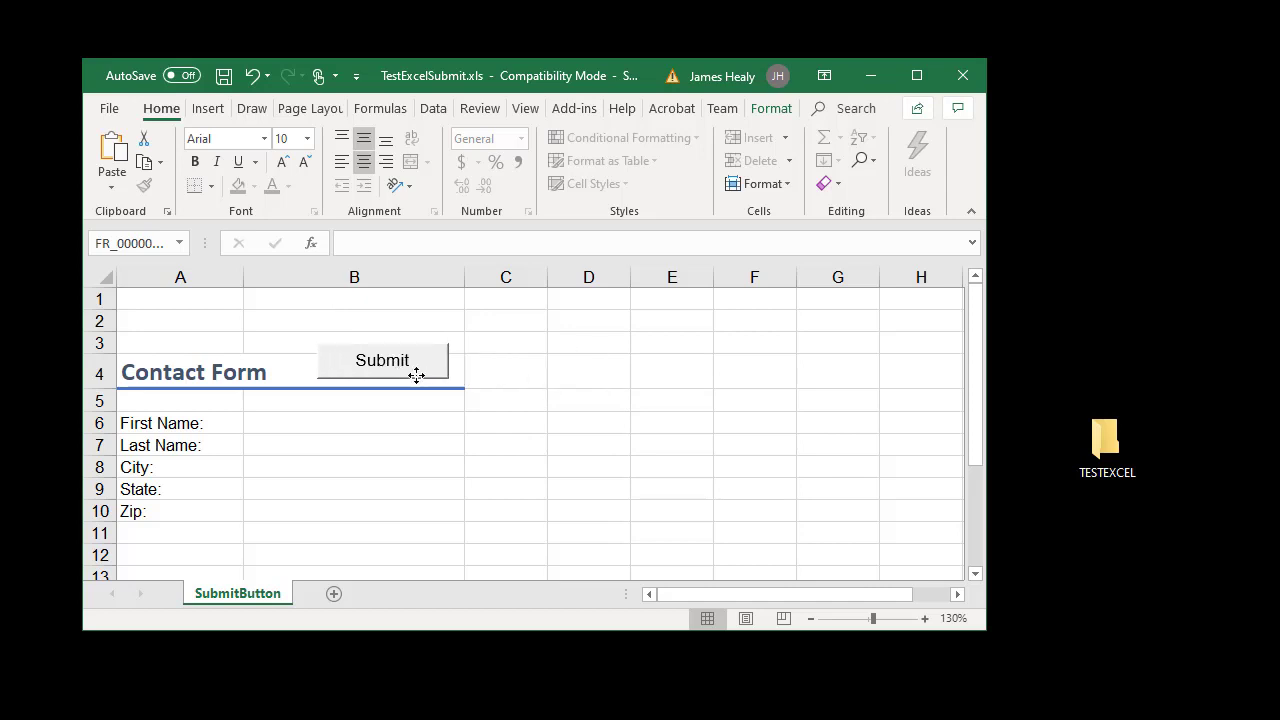
scroll(535, 400, down, 1)
scroll(560, 397, up, 1)
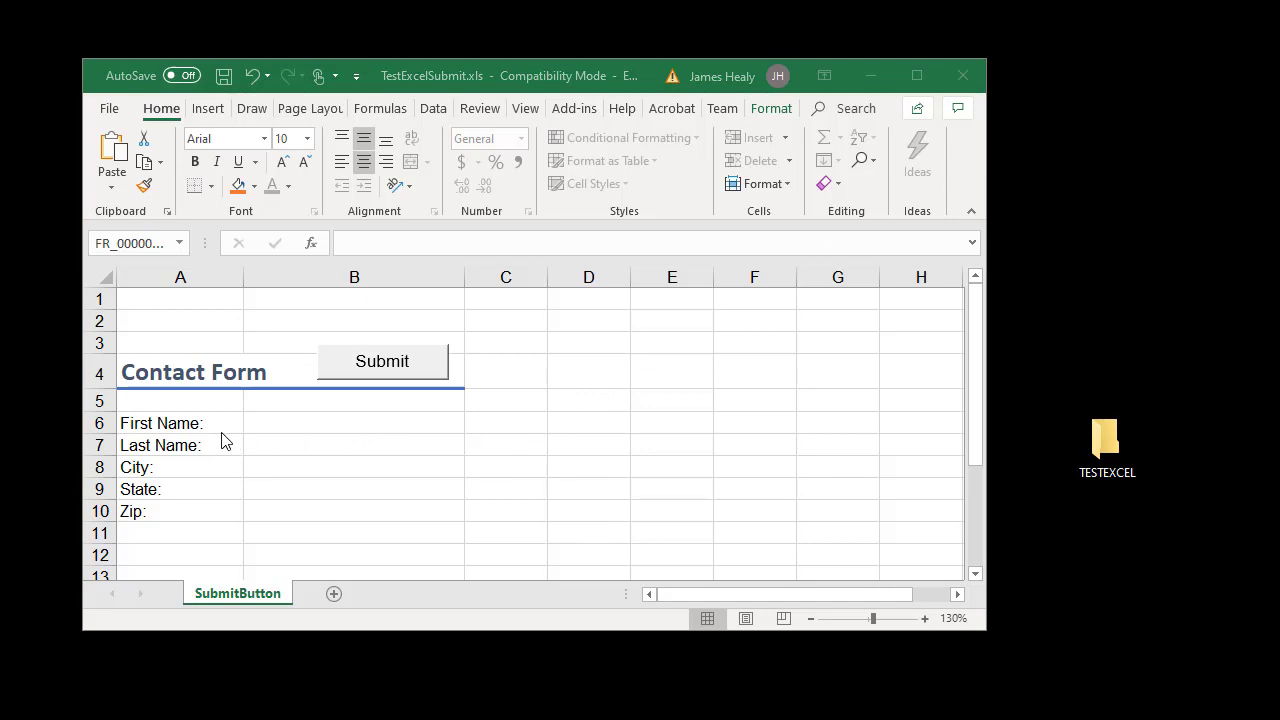
Review the First Name, Last Name and City labels and the defined names of entry cells B6 through B9.
click(178, 428)
click(177, 424)
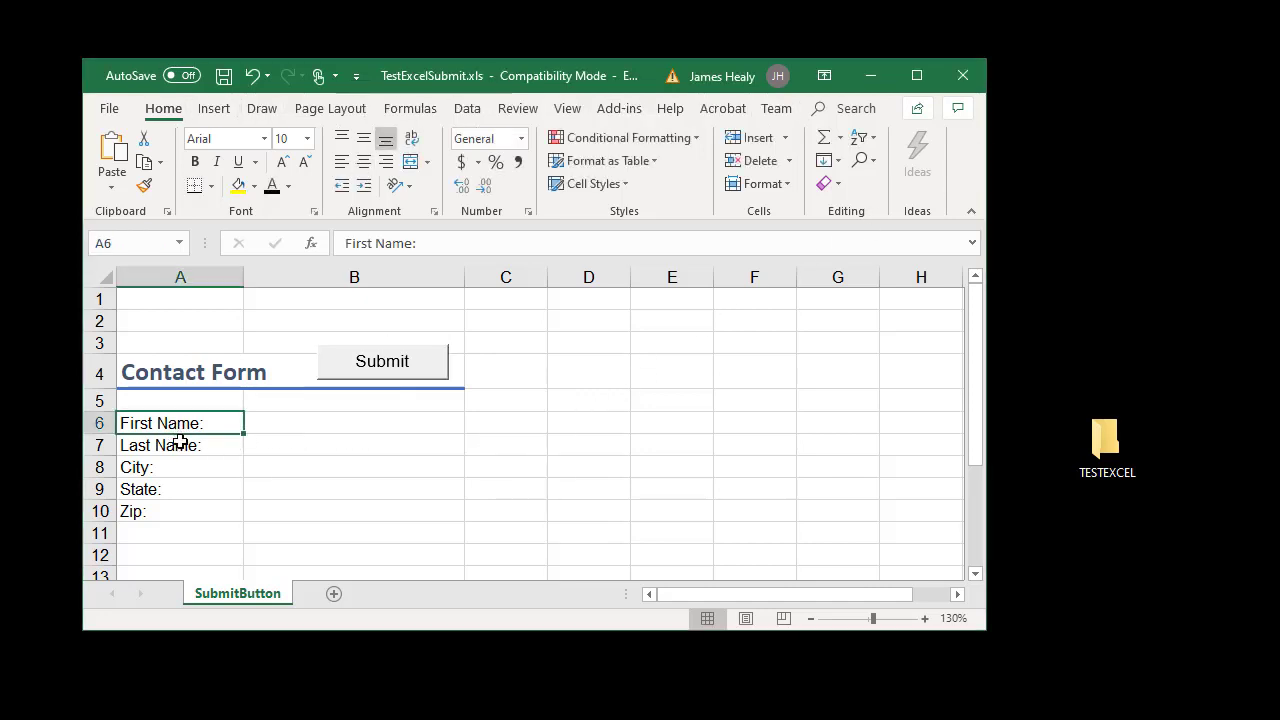
click(178, 446)
click(180, 465)
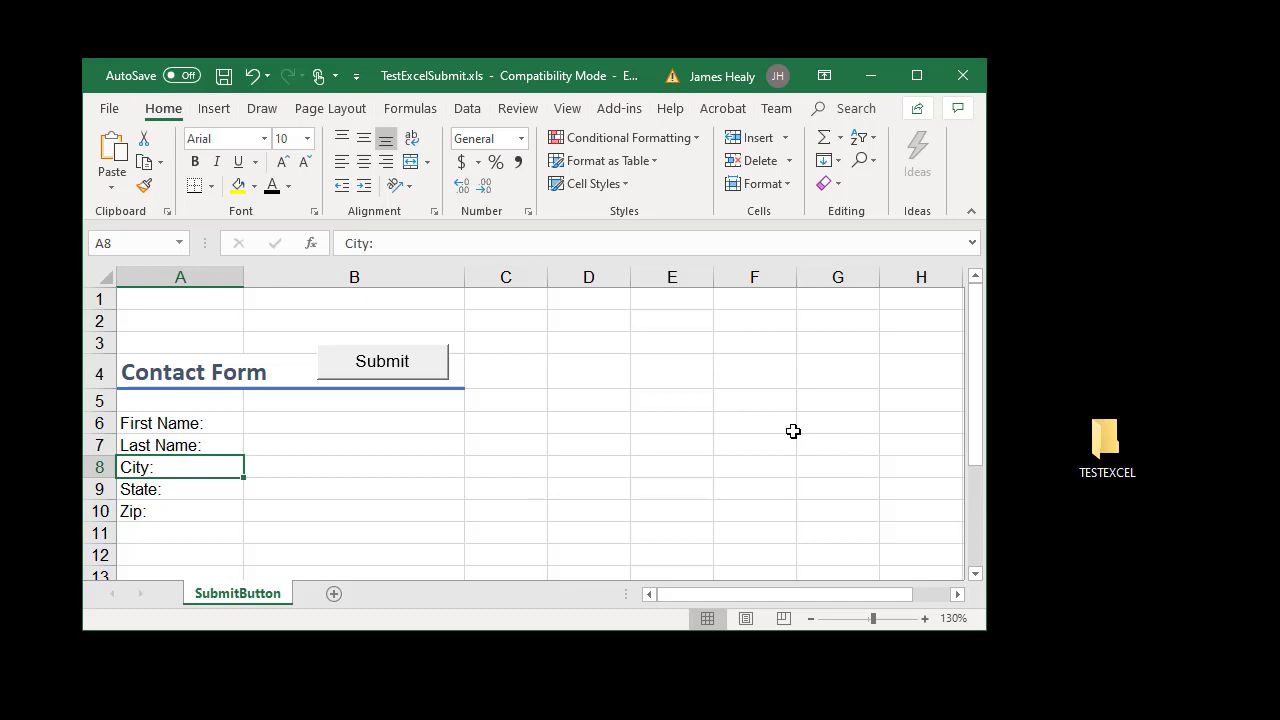
click(304, 424)
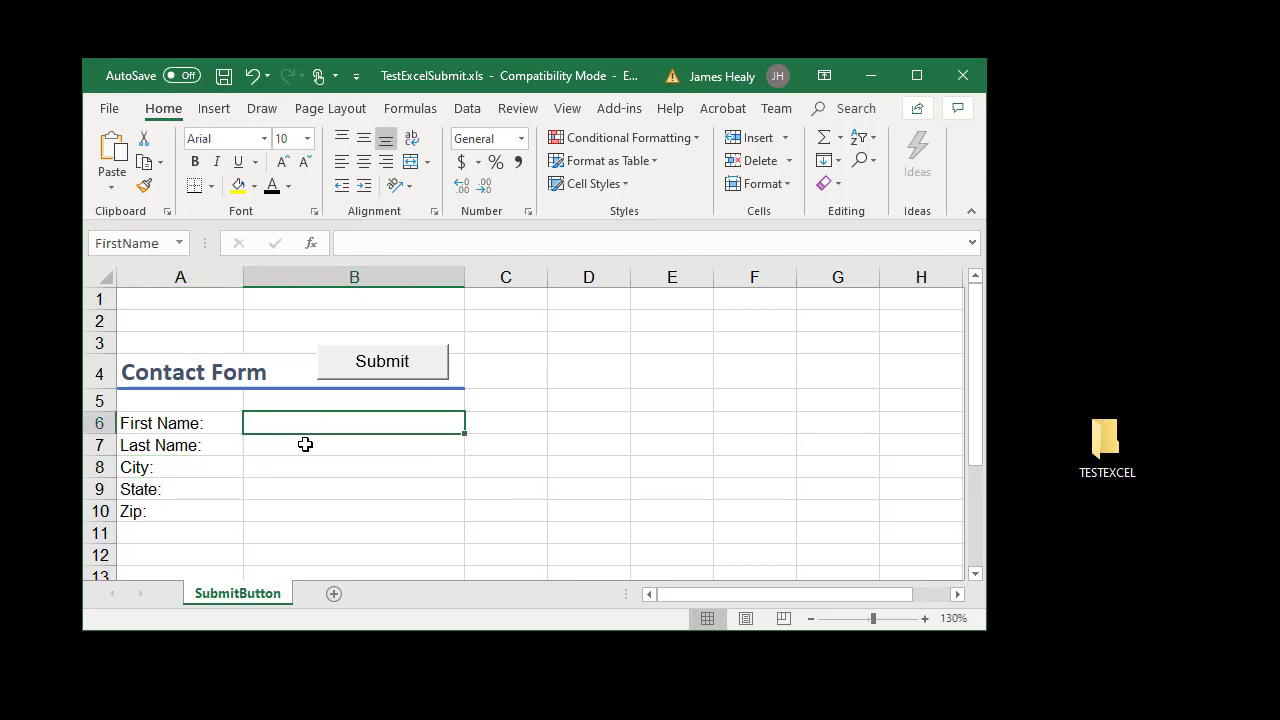
click(305, 444)
click(307, 468)
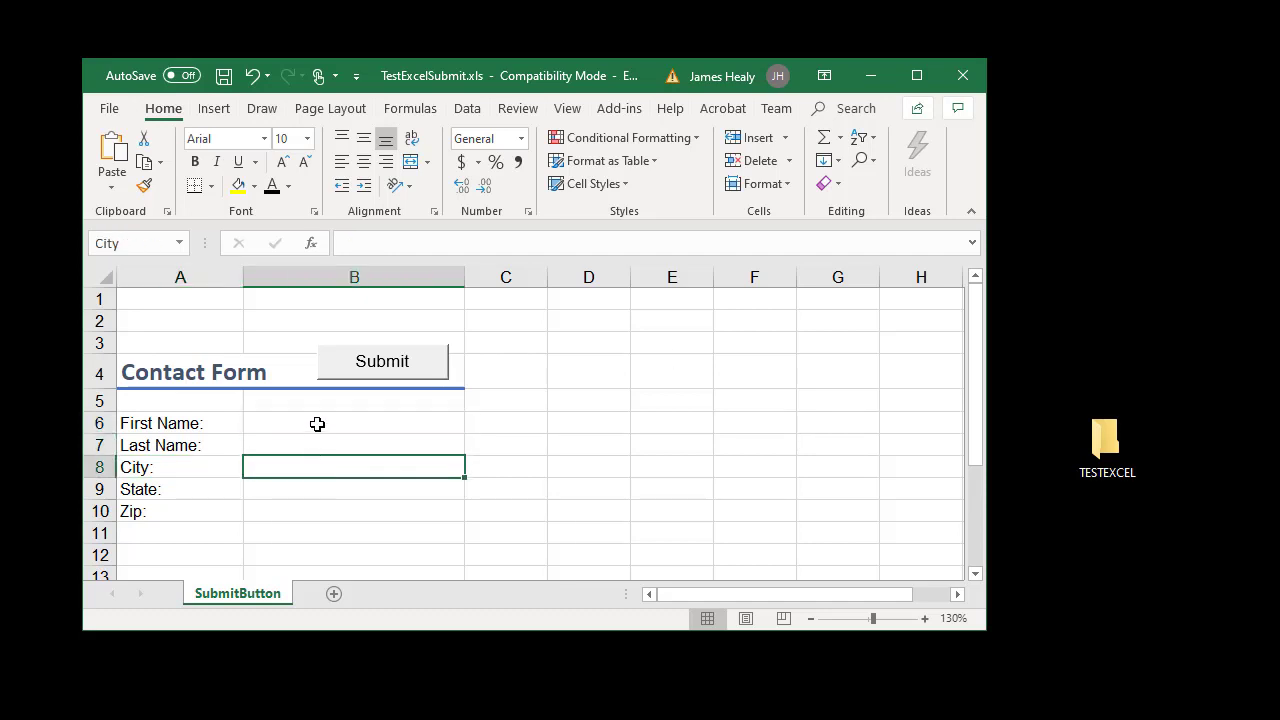
click(317, 424)
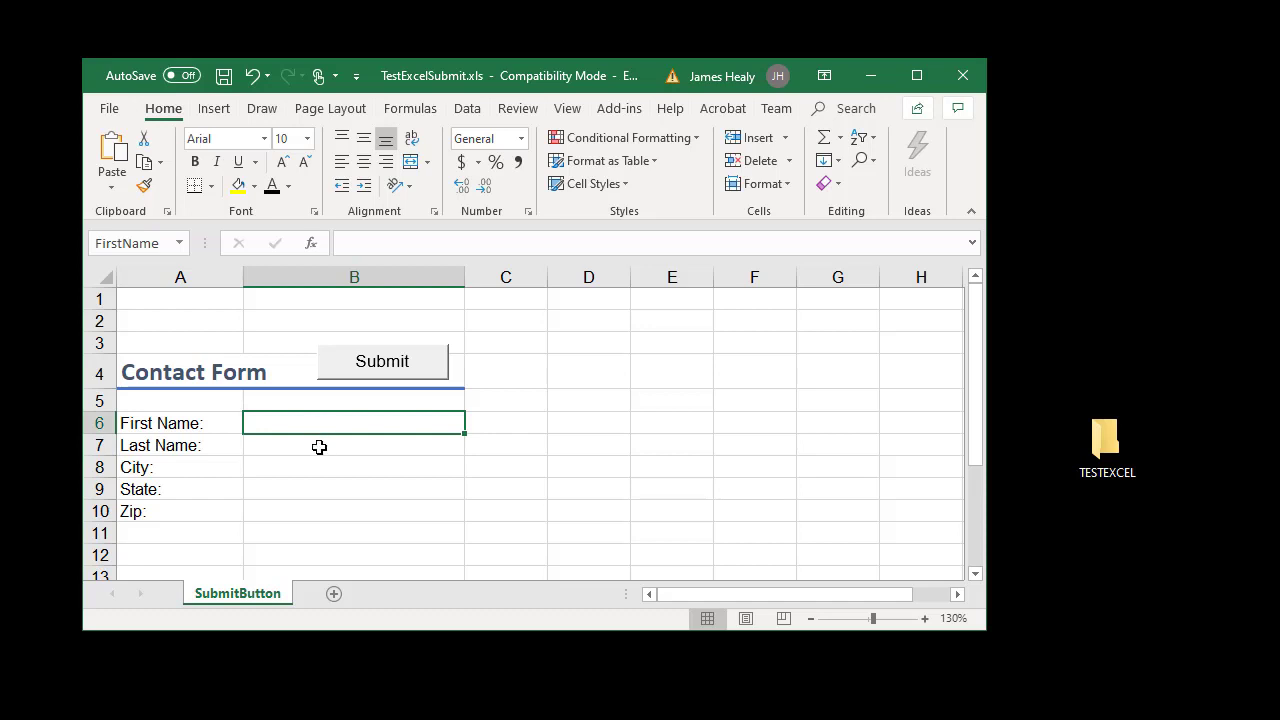
click(317, 446)
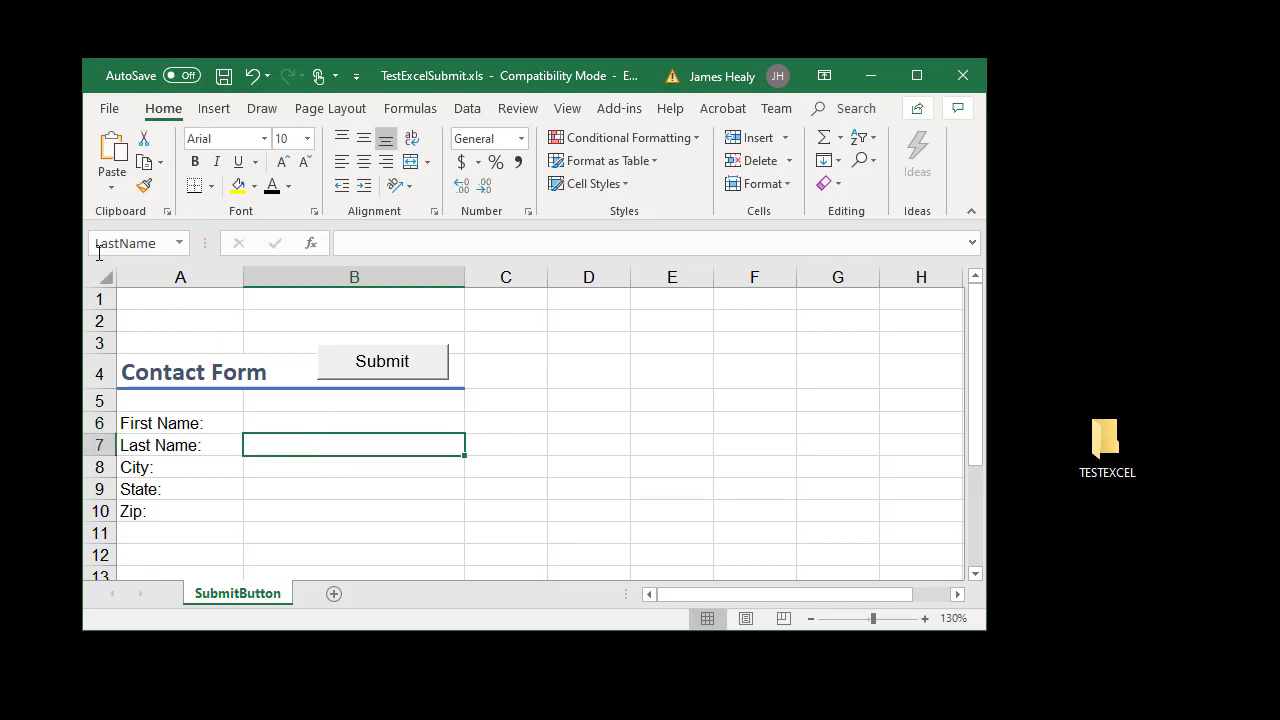
click(323, 470)
click(329, 492)
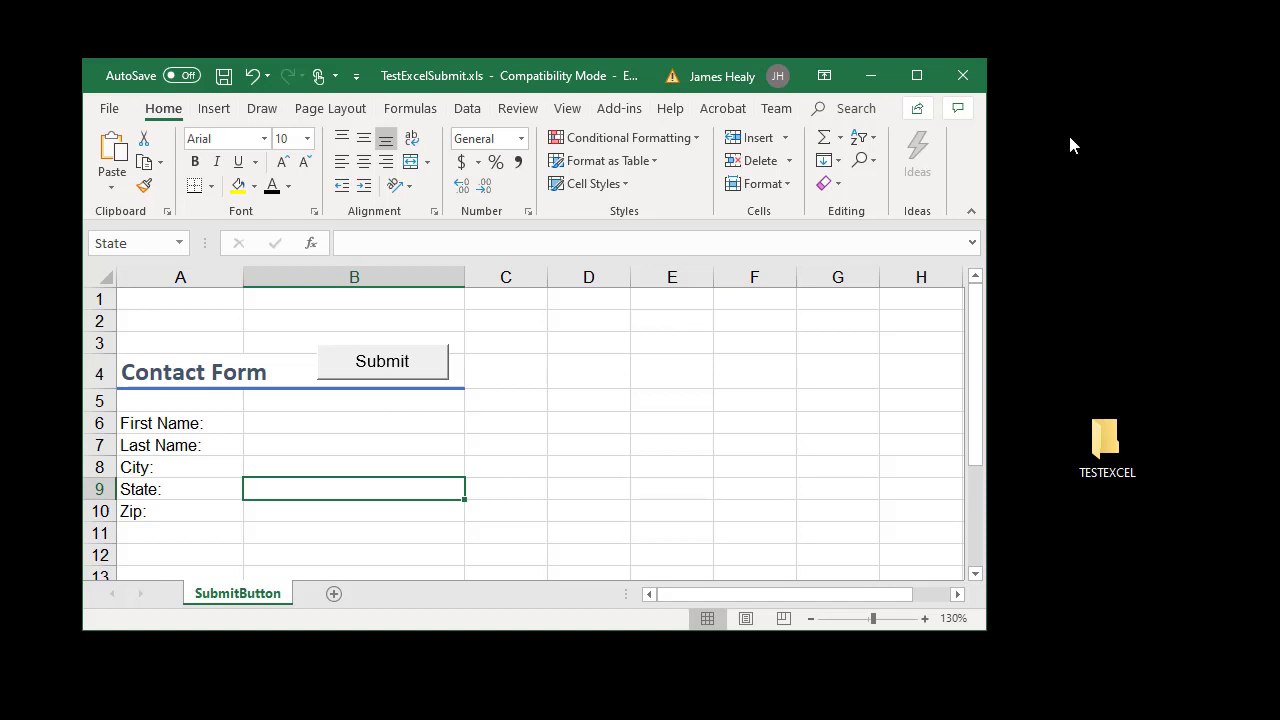
Fill in the contact's first name, last name, city, state and zip code, and try to submit the form.
click(339, 429)
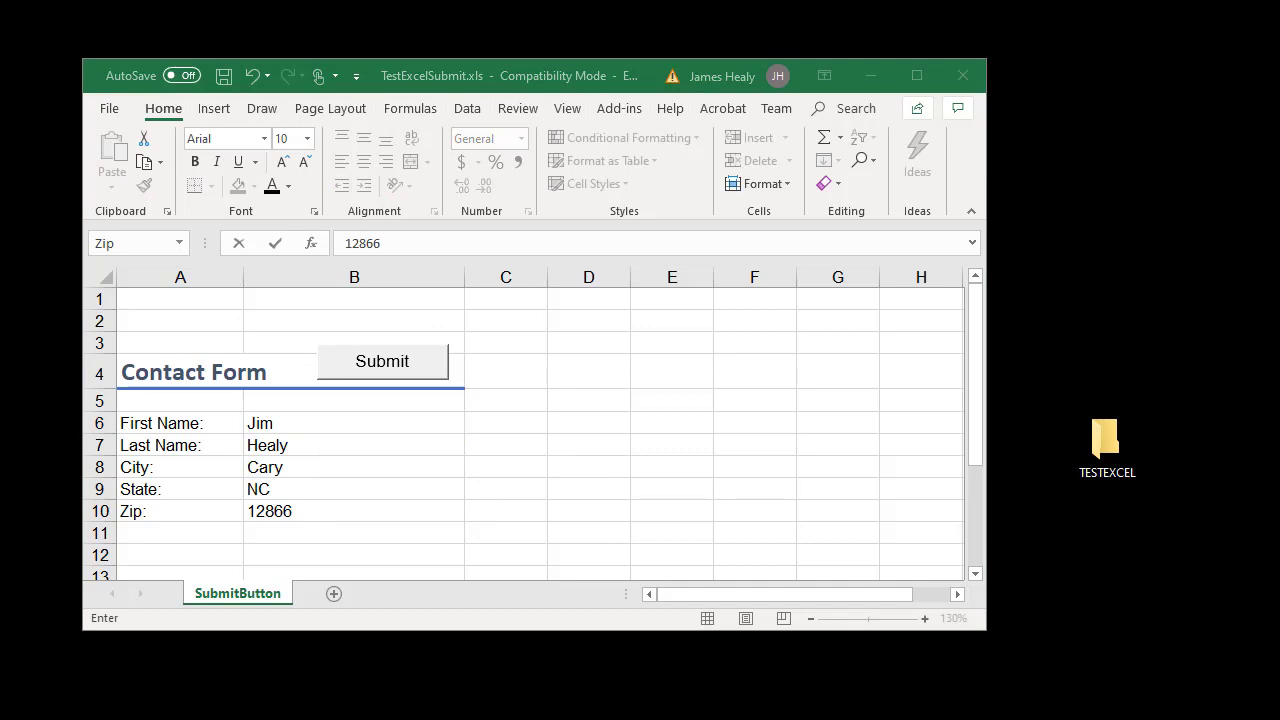
click(423, 361)
click(423, 364)
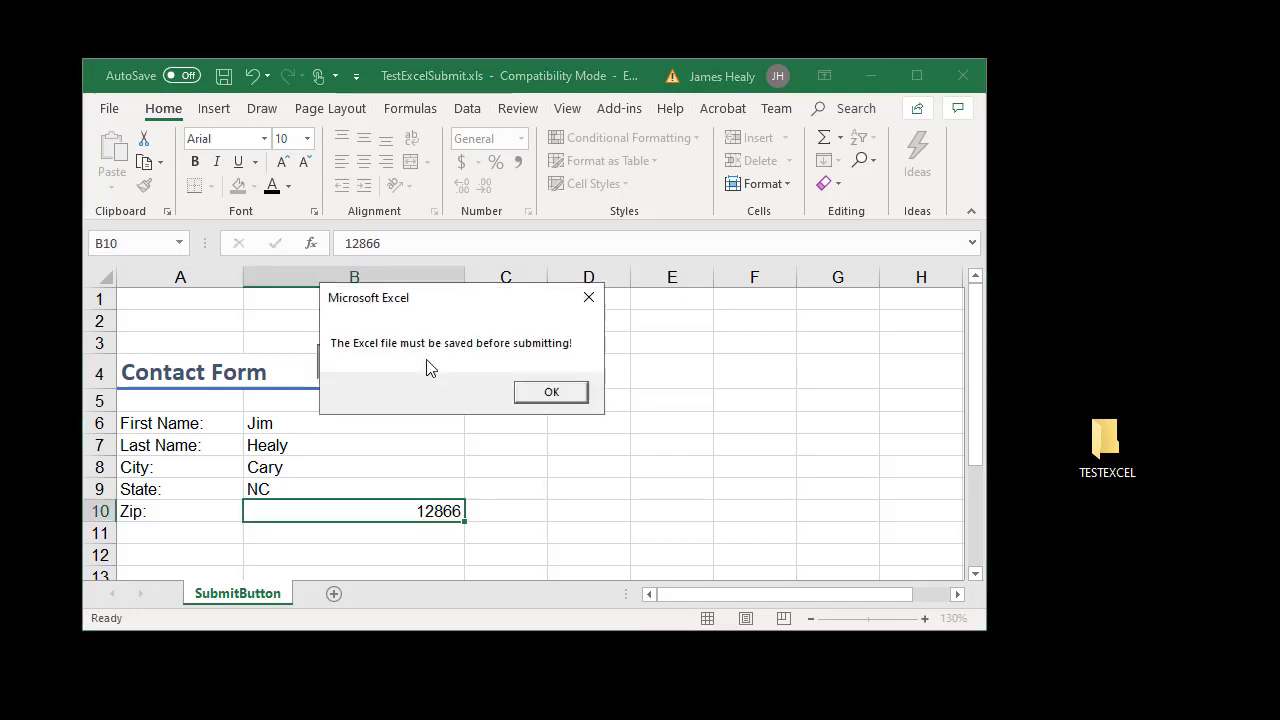
Dismiss the submission message and save the TestExcelSubmit.xls workbook.
click(551, 393)
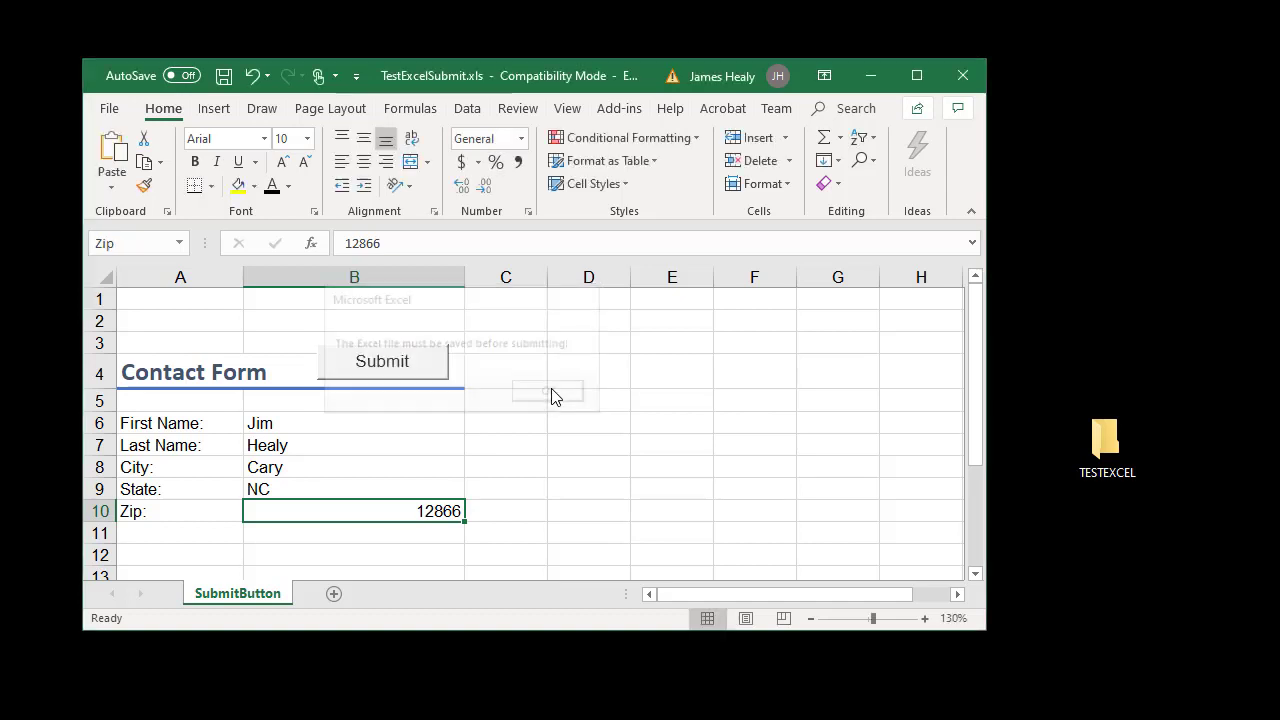
click(236, 74)
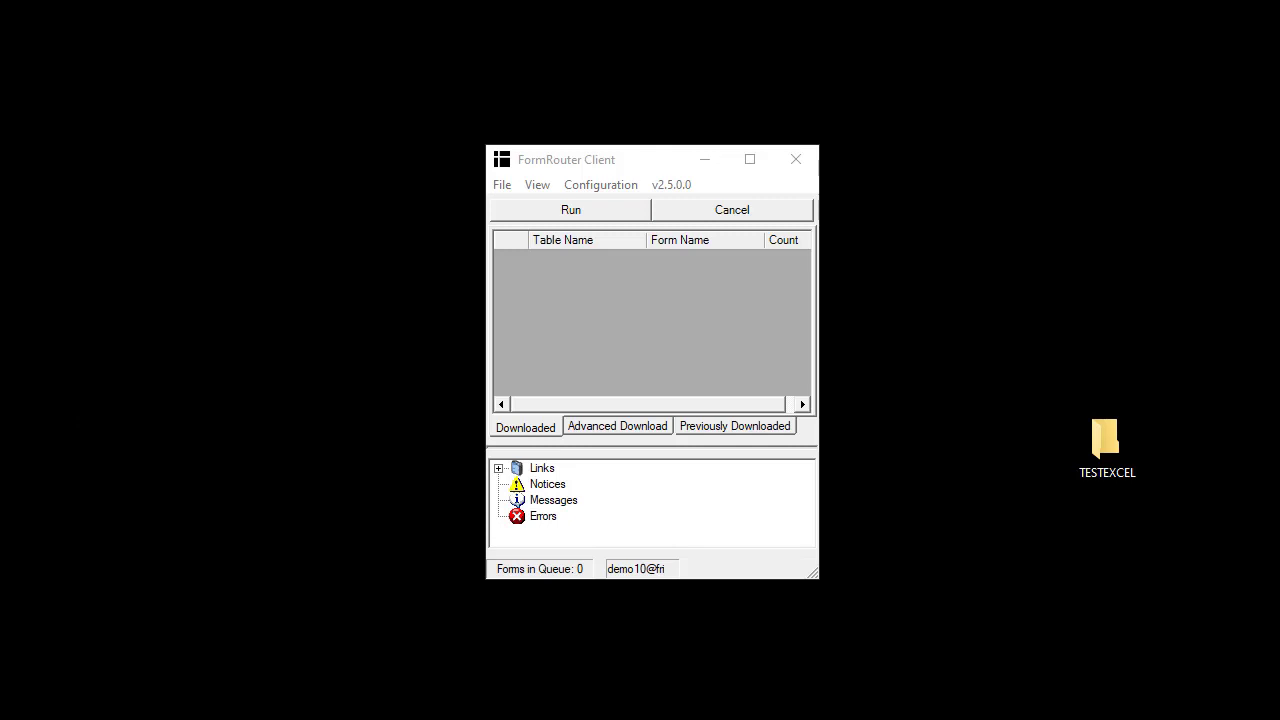
Switch to FormRouter Client, run the download of submitted forms, and close the client.
click(645, 162)
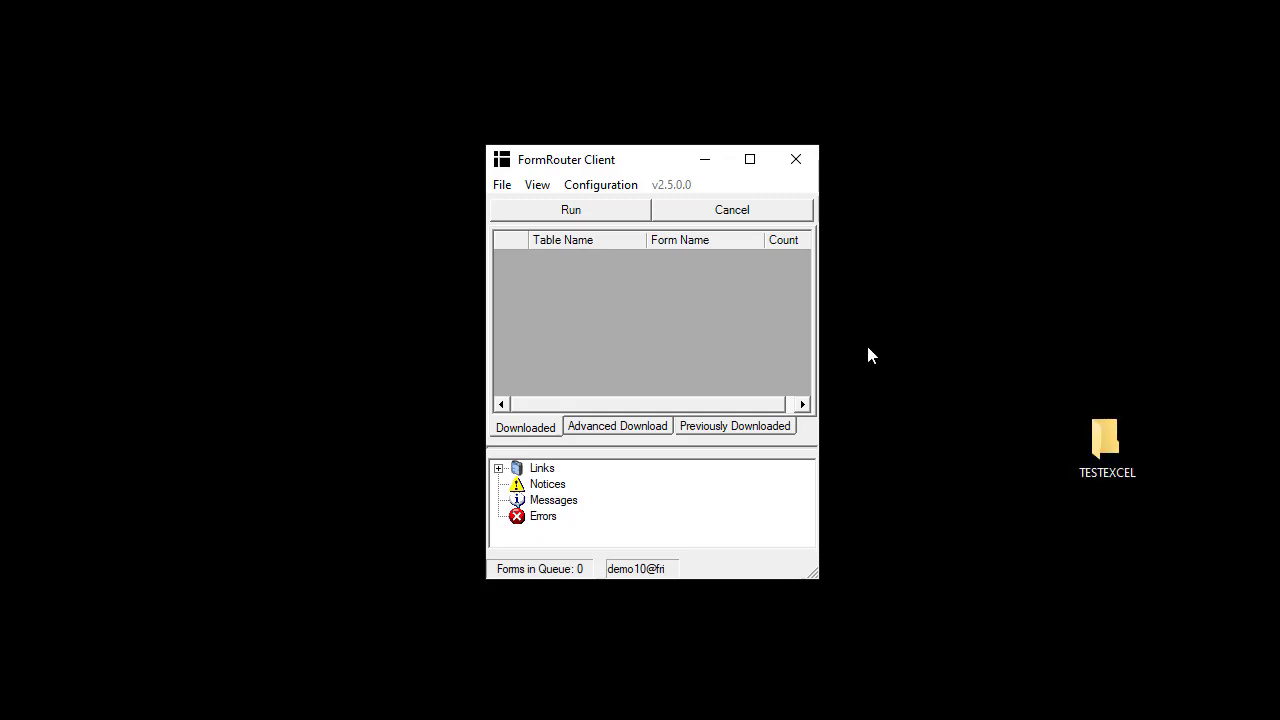
click(607, 212)
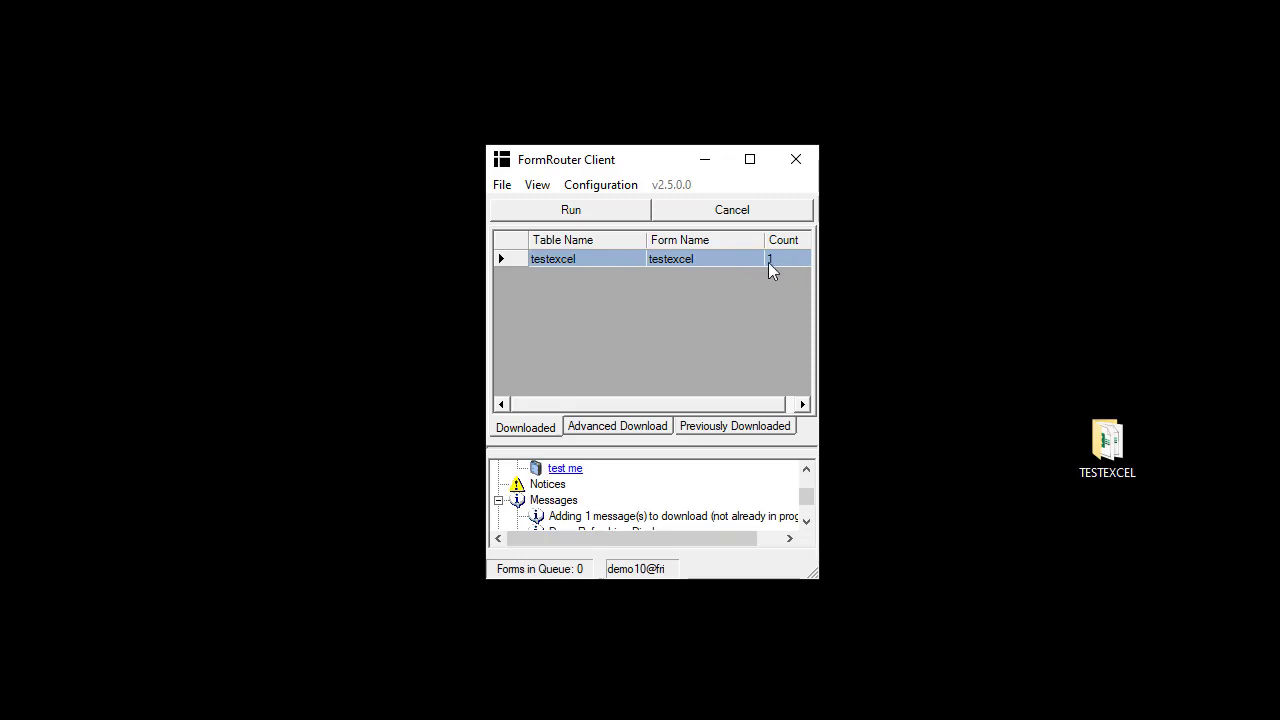
click(800, 165)
Open testexcel.xlsx from the TESTEXCEL folder on the desktop.
click(1107, 452)
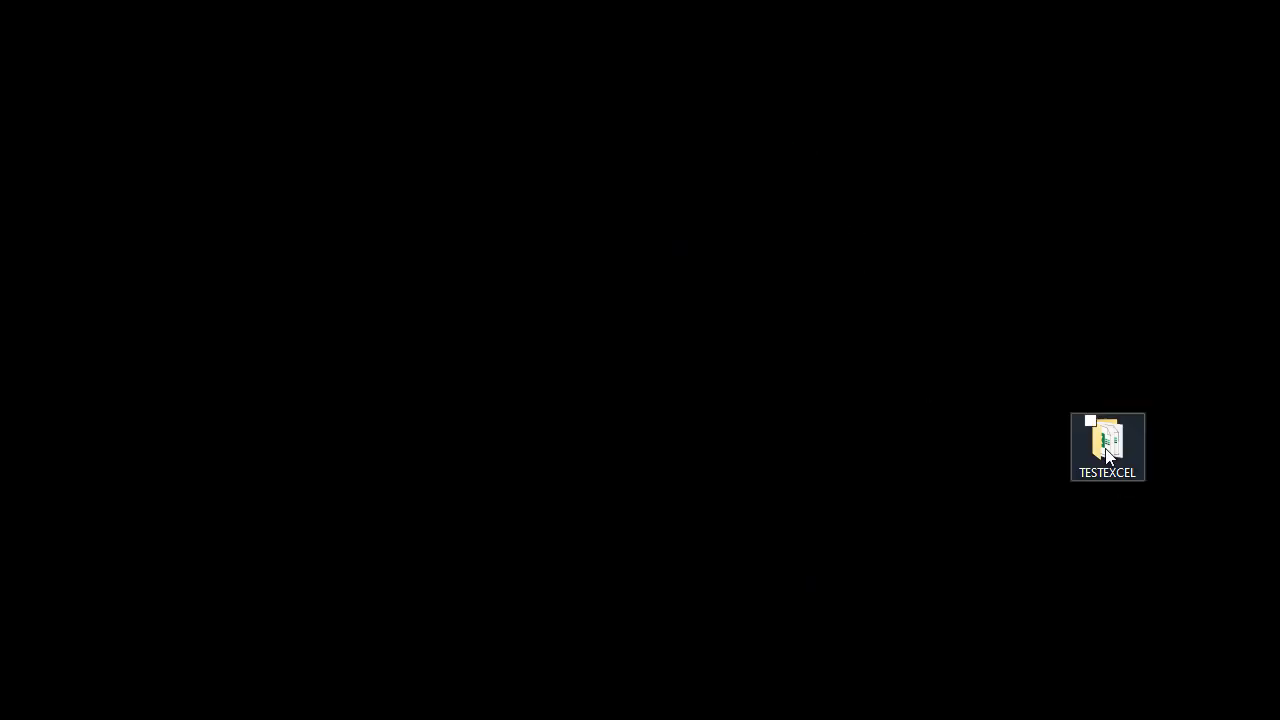
double_click(1107, 455)
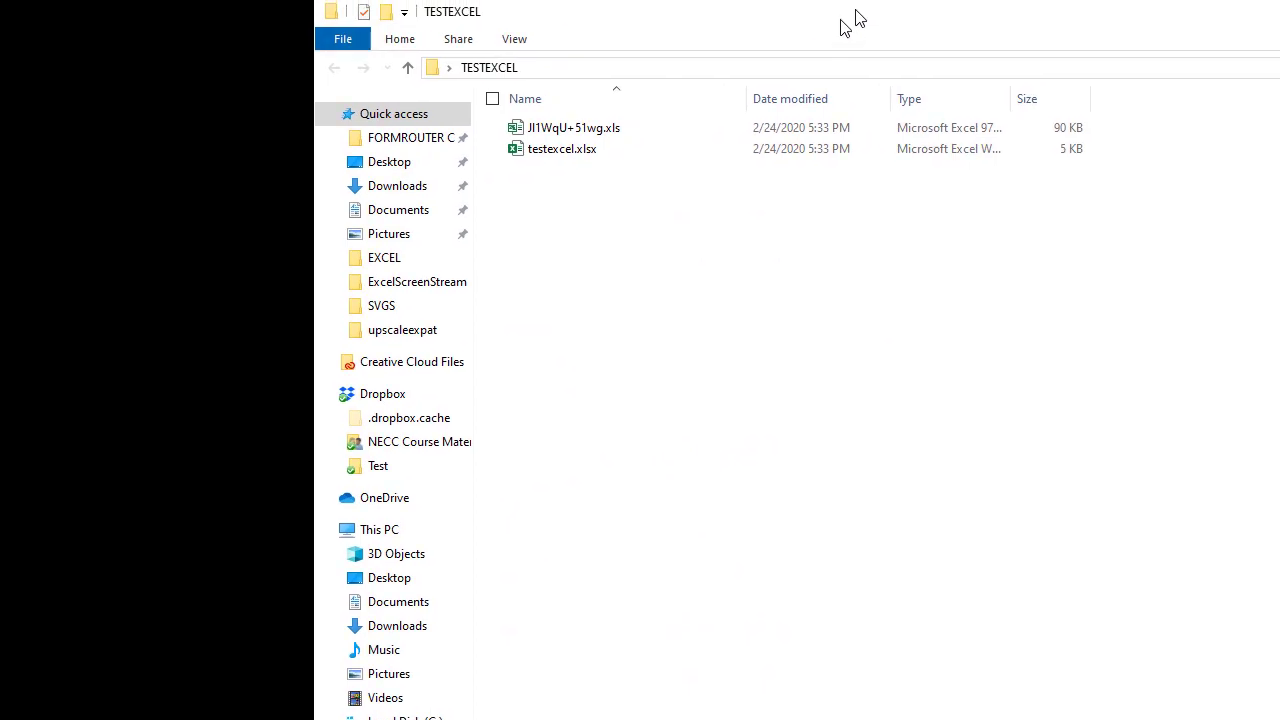
drag(851, 17, 731, 92)
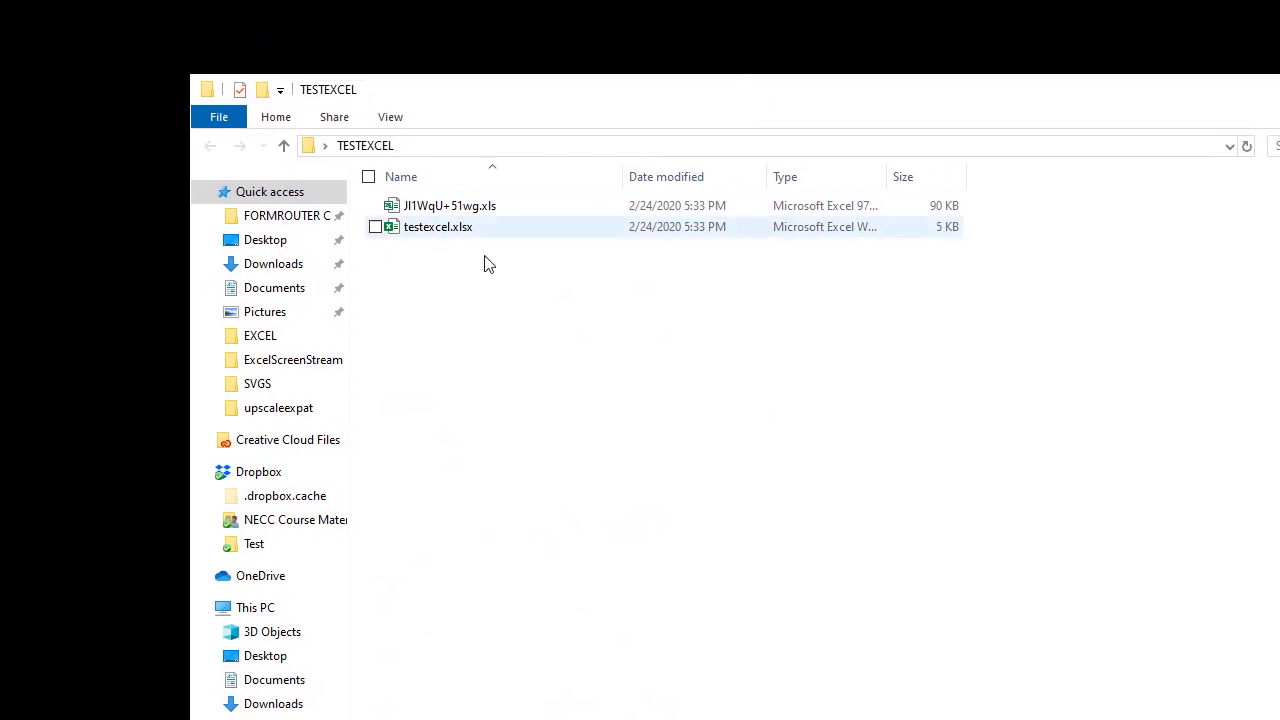
double_click(430, 229)
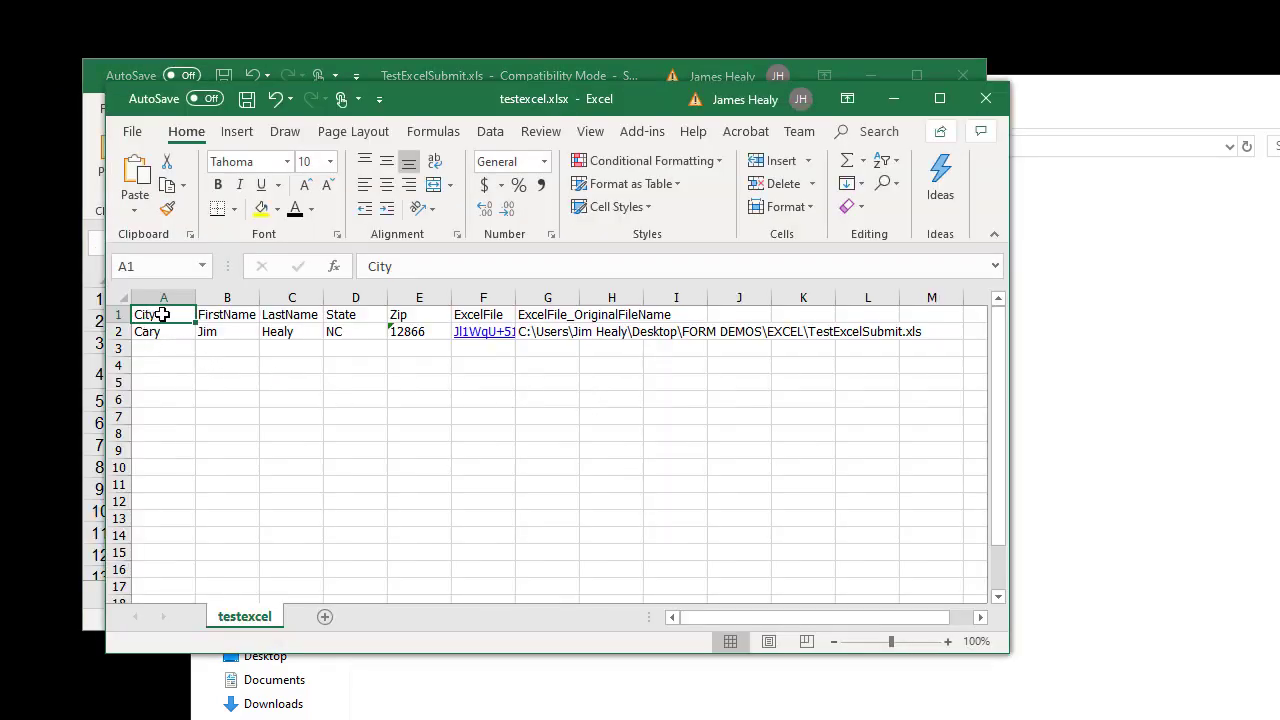
Review the FirstName, LastName, State and Zip column headers in row 1 of testexcel.xlsx.
click(214, 317)
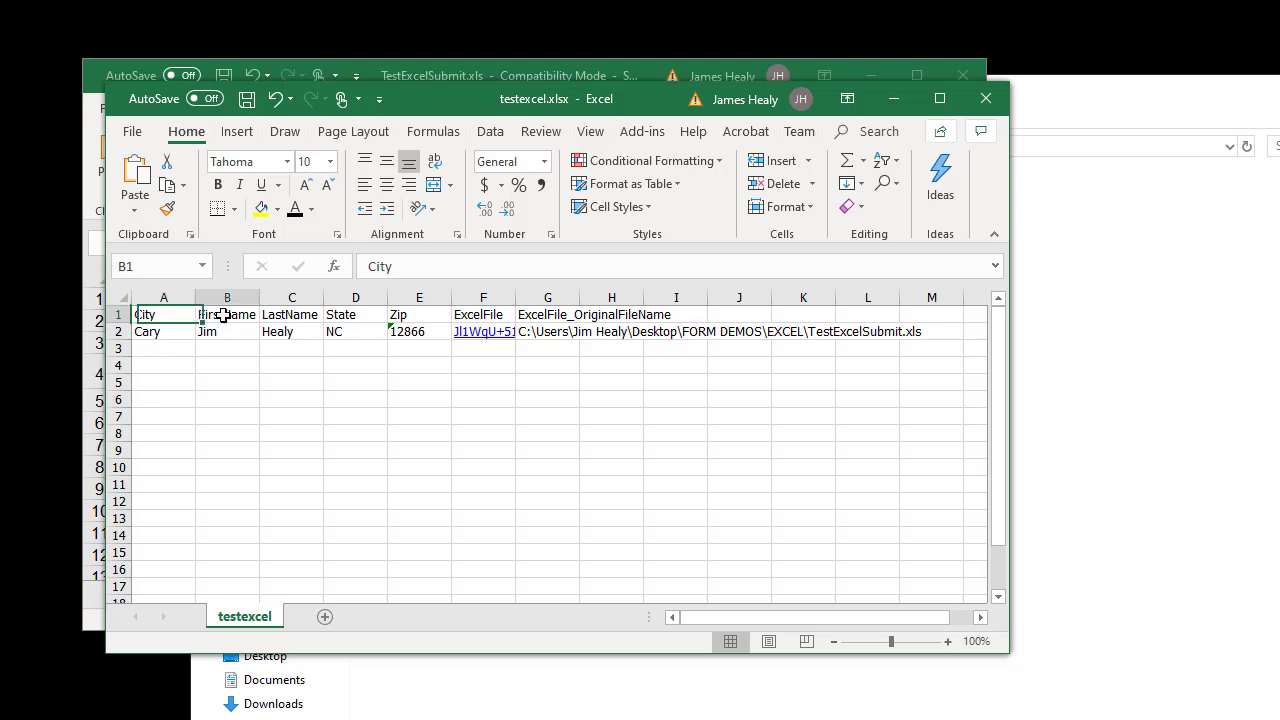
click(286, 313)
click(358, 314)
click(418, 318)
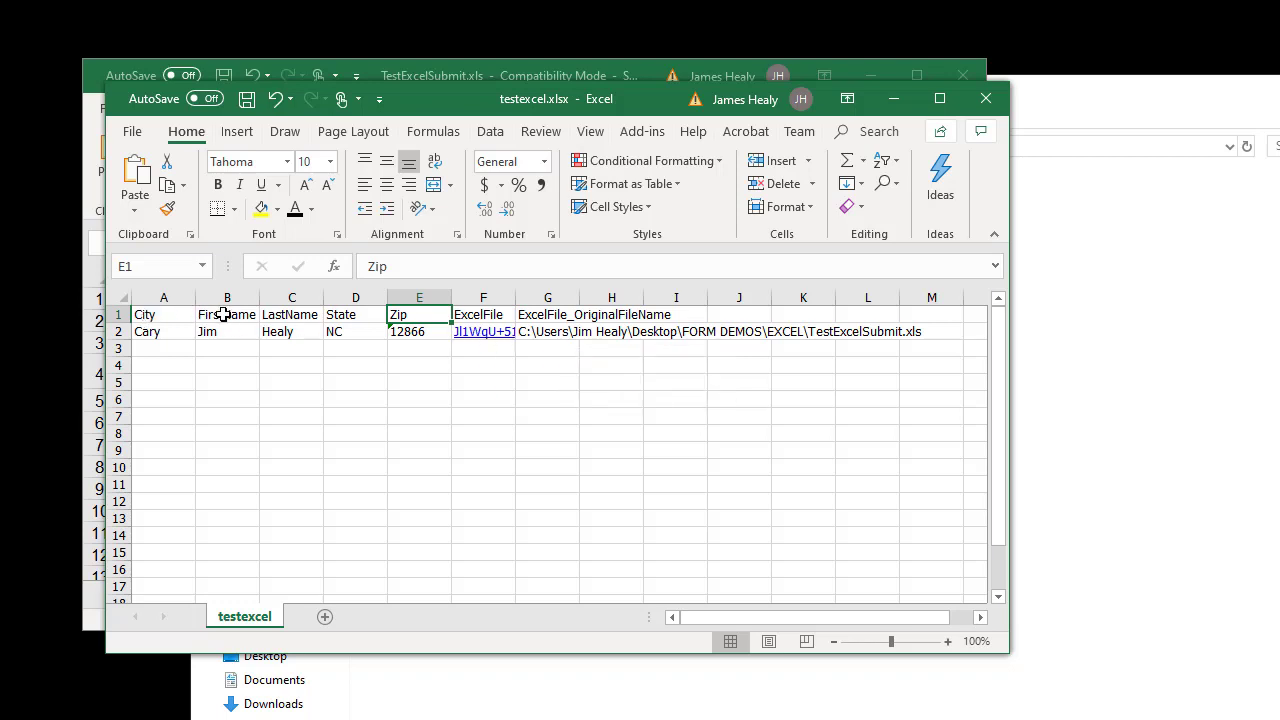
Bring TestExcelSubmit.xls into view and check its first name, last name, city and state entries against the downloaded data.
drag(475, 98, 881, 190)
click(290, 425)
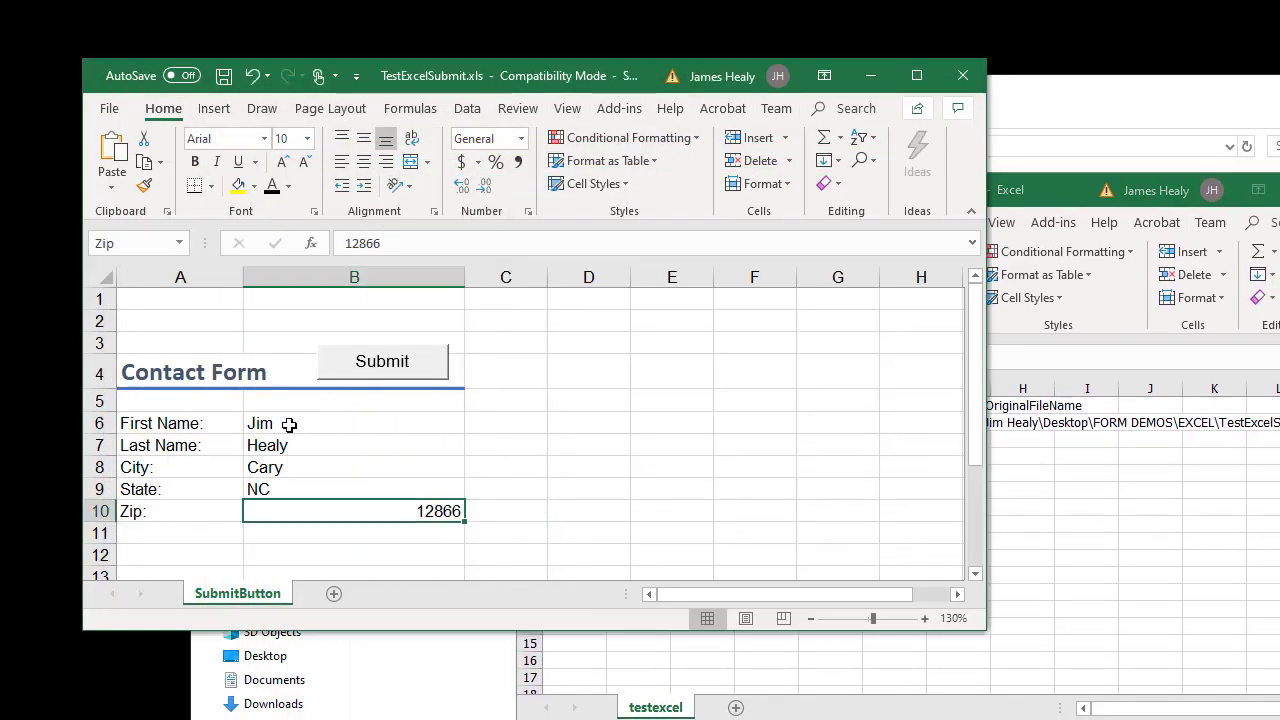
click(289, 424)
click(288, 446)
click(290, 468)
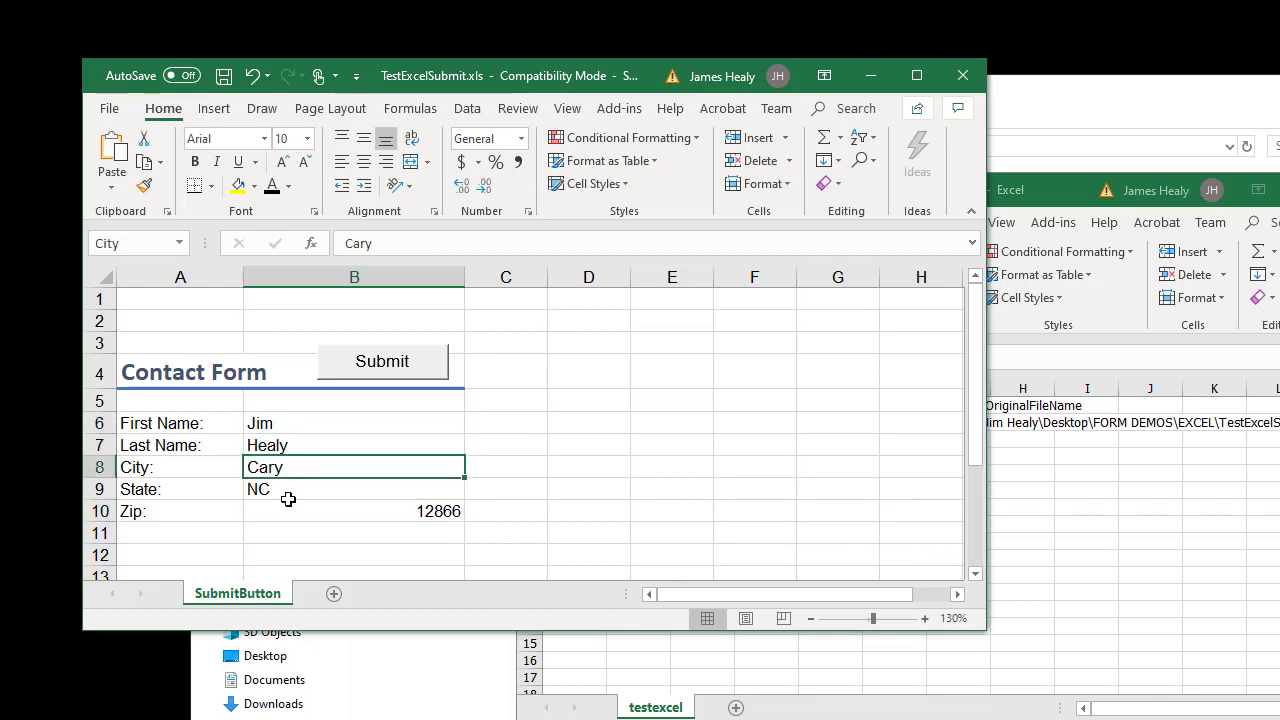
click(288, 491)
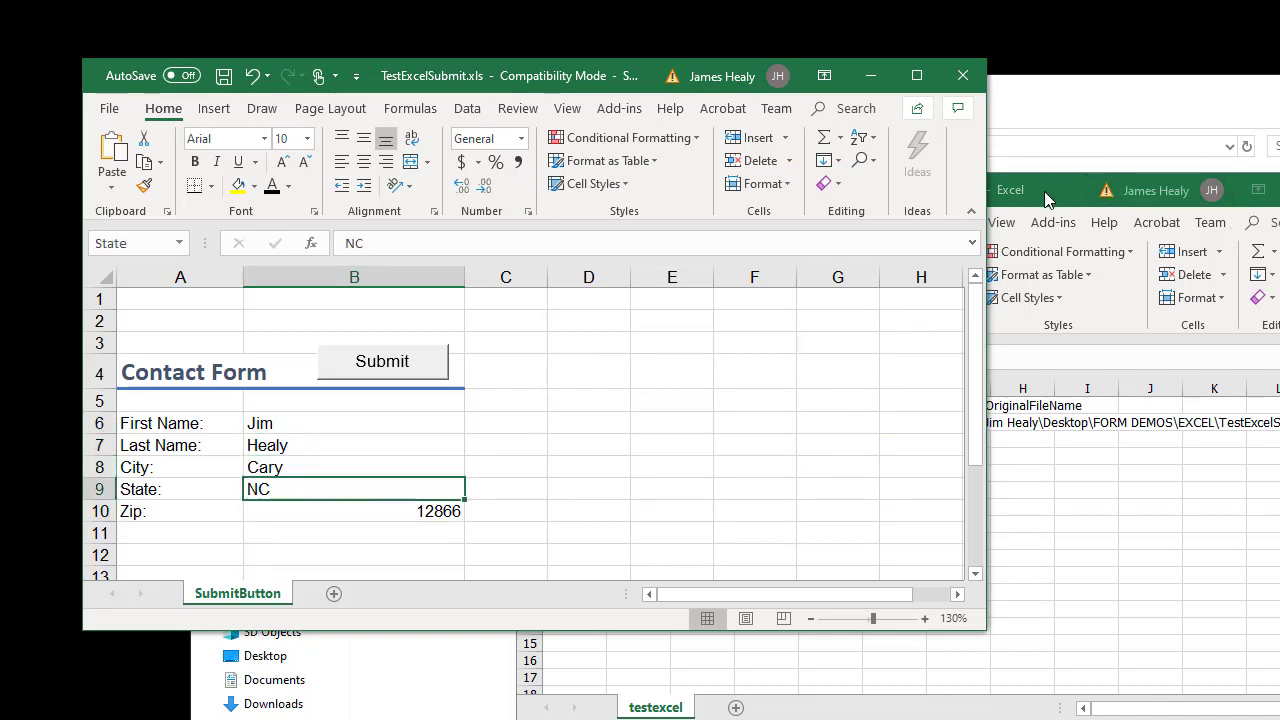
Return to testexcel.xlsx and open the submitted workbook linked in the ExcelFile column.
drag(1052, 202, 698, 100)
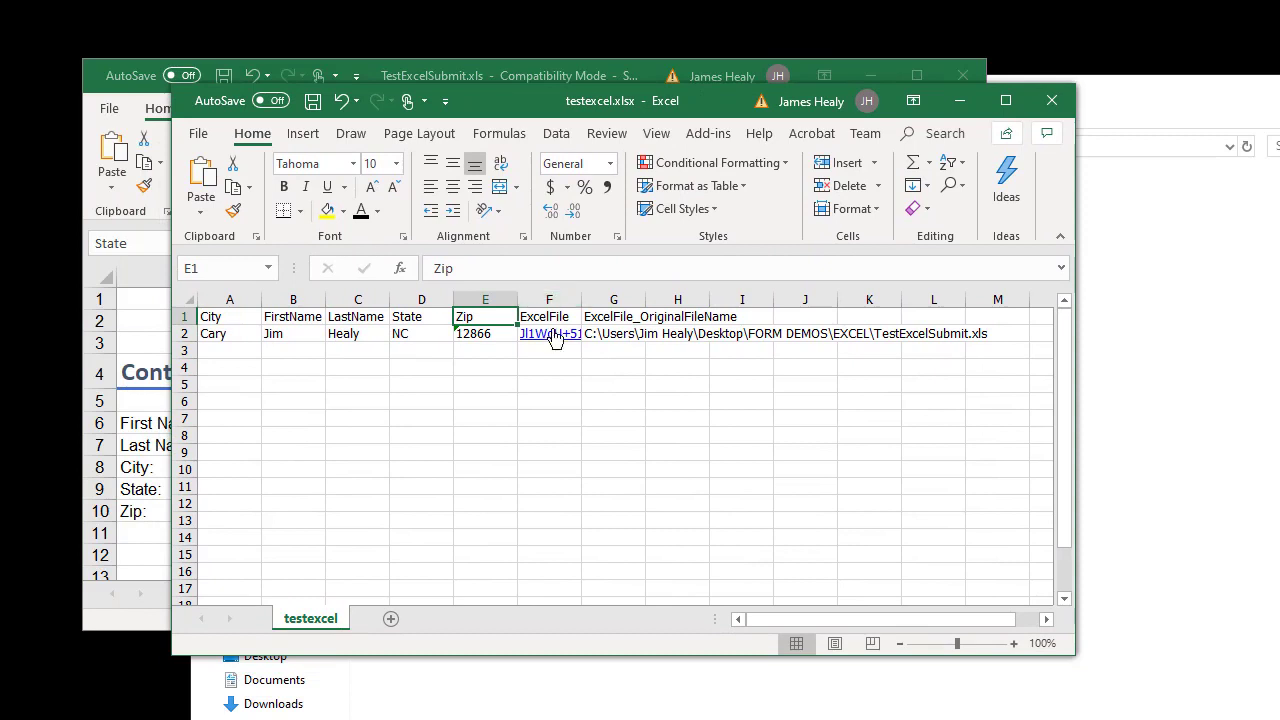
click(554, 341)
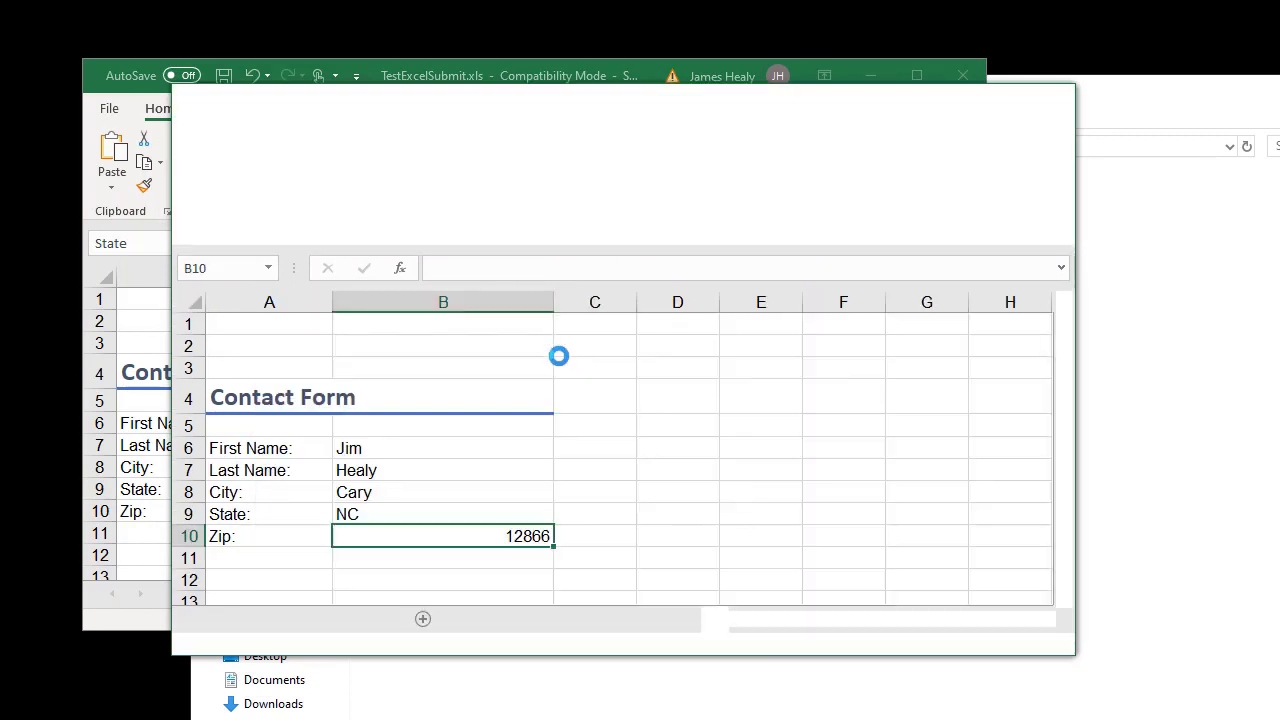